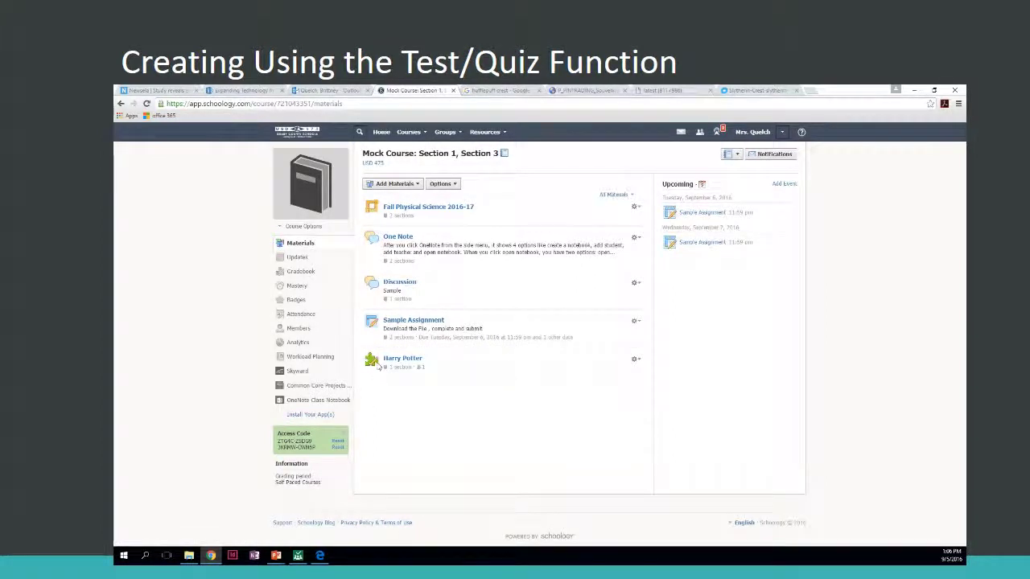
# - Start a new test/quiz in the course materials and name it "Sample"
pyautogui.click(393, 183)
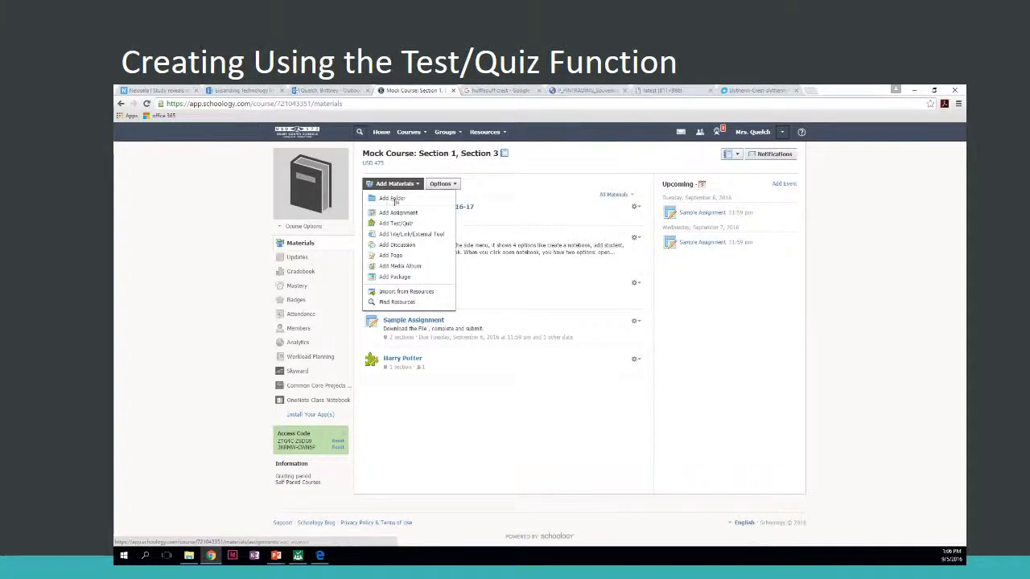
pyautogui.click(376, 226)
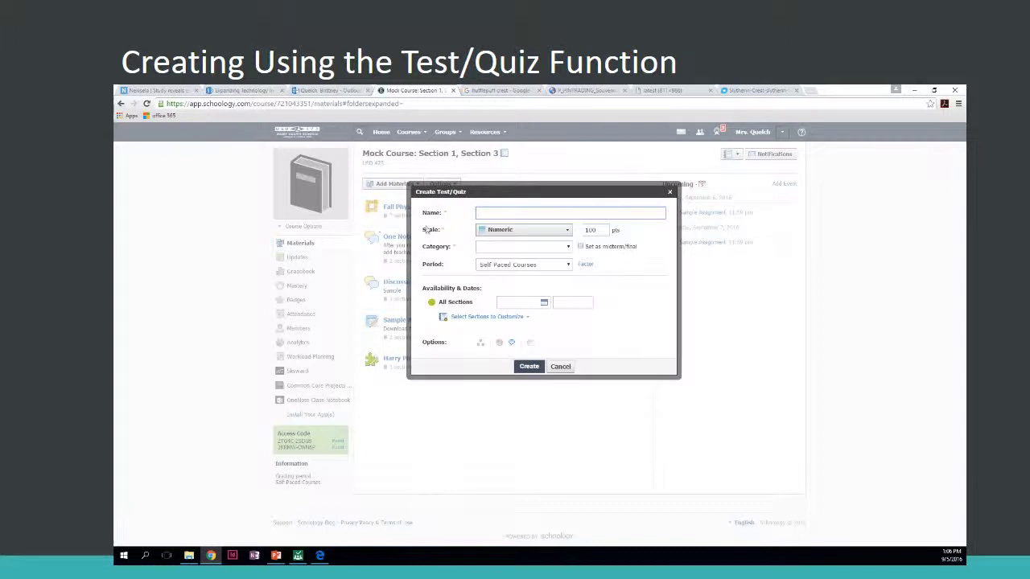
pyautogui.click(499, 214)
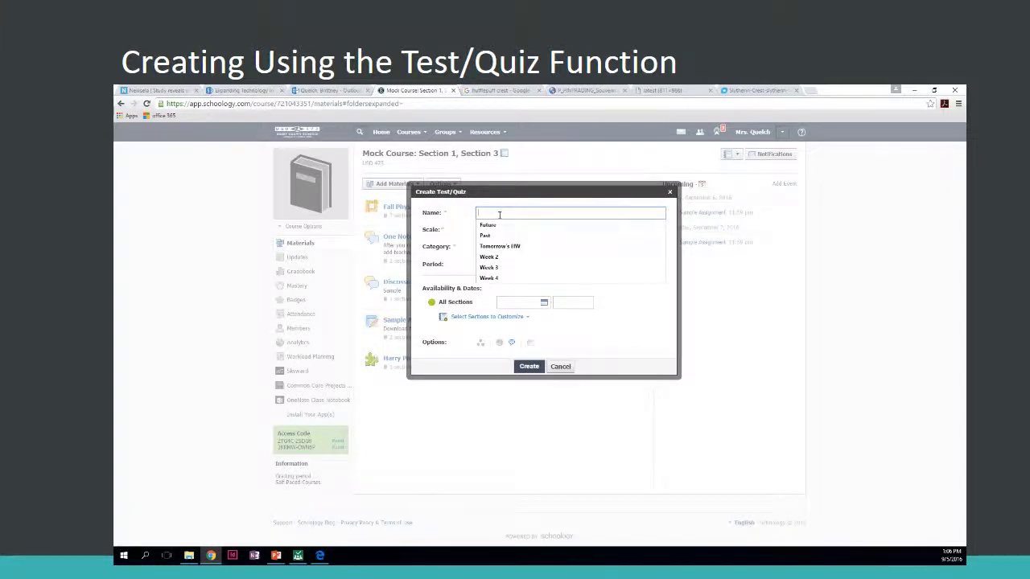
pyautogui.write('Sample')
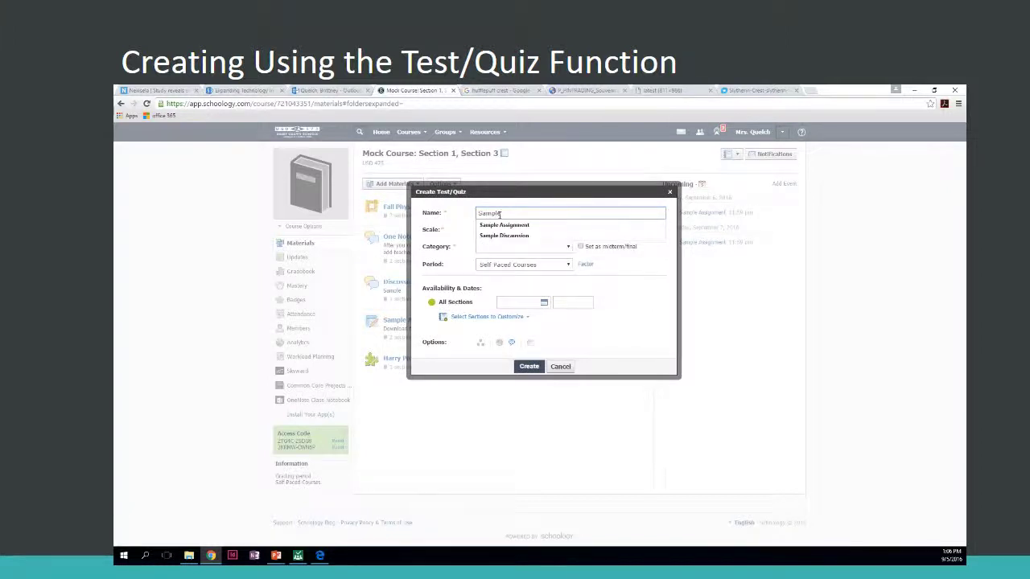
pyautogui.press('Tab')
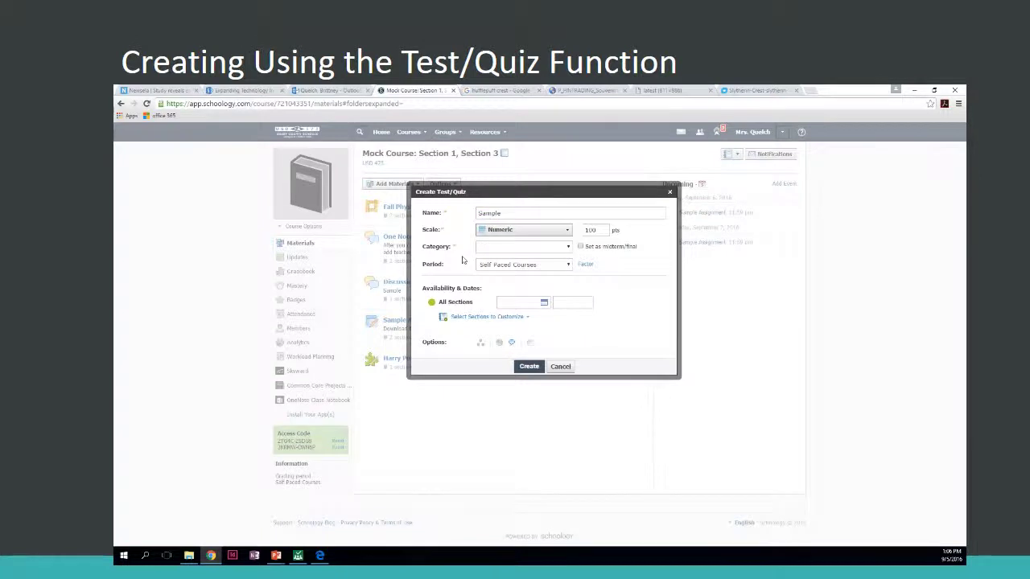
# - Keep the quiz's scale numeric, set its points to 50 and assign it to the Notes category
pyautogui.click(544, 230)
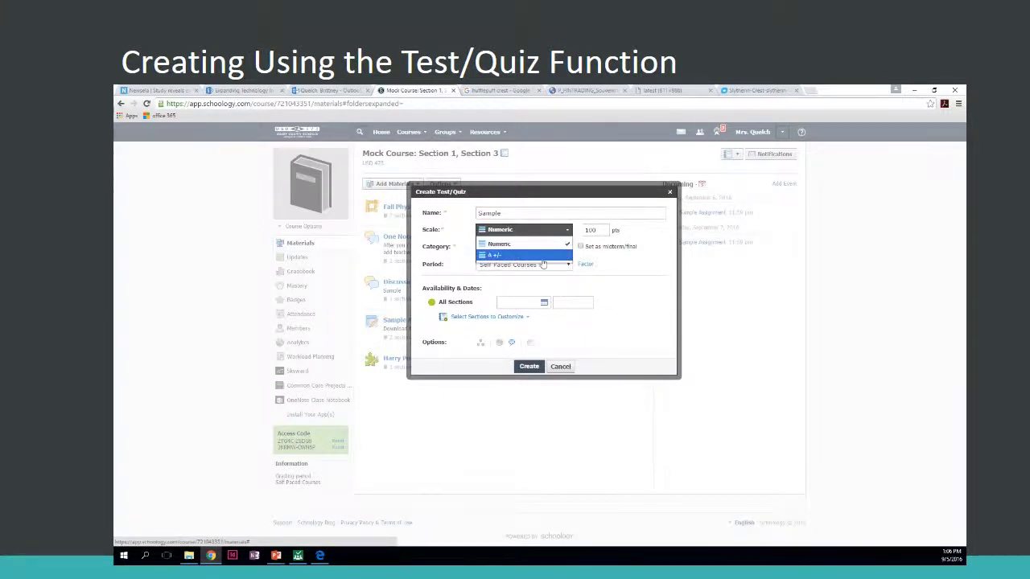
pyautogui.click(742, 269)
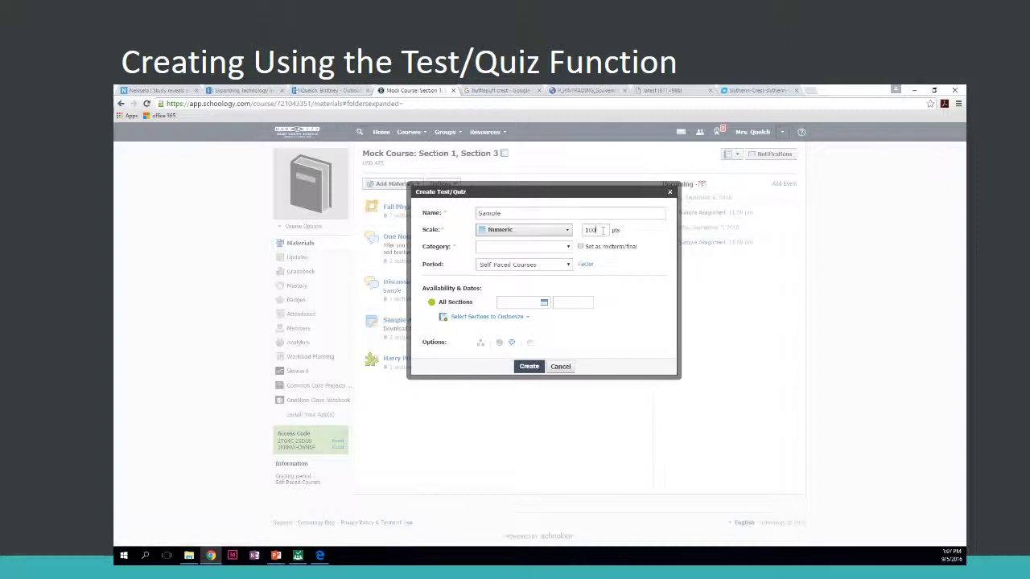
pyautogui.moveTo(613, 231); pyautogui.dragTo(545, 230)
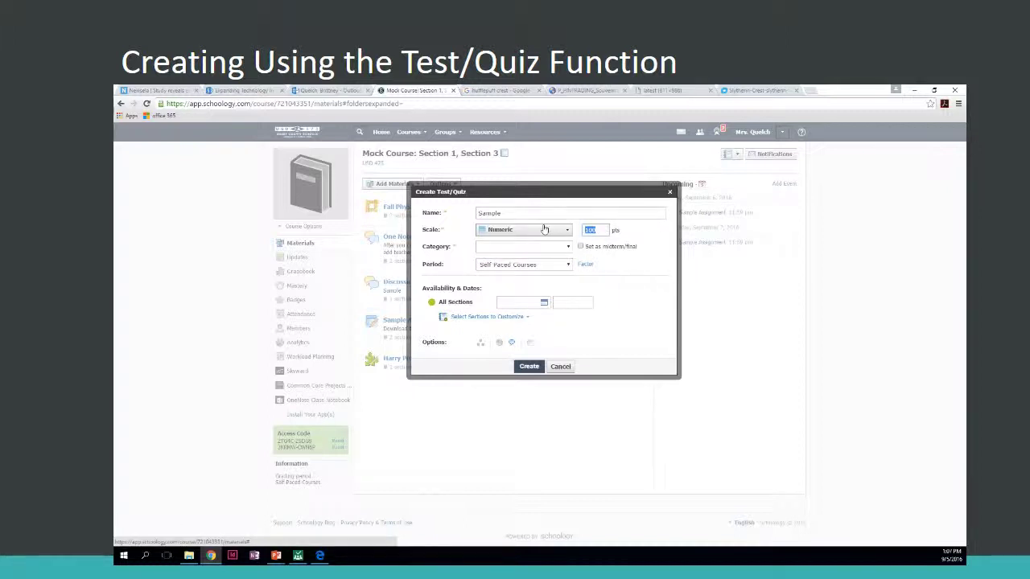
pyautogui.write('50')
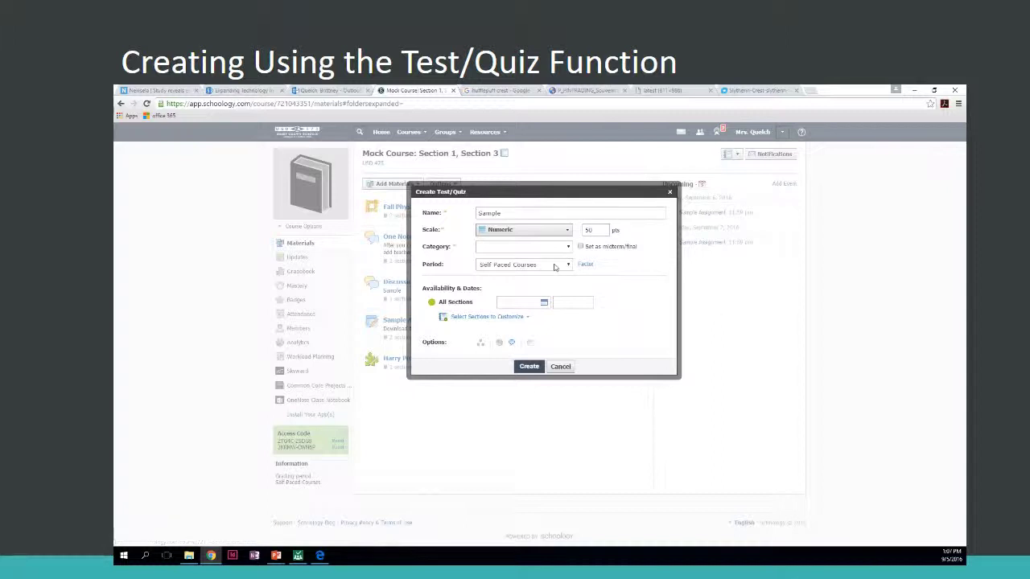
pyautogui.click(561, 247)
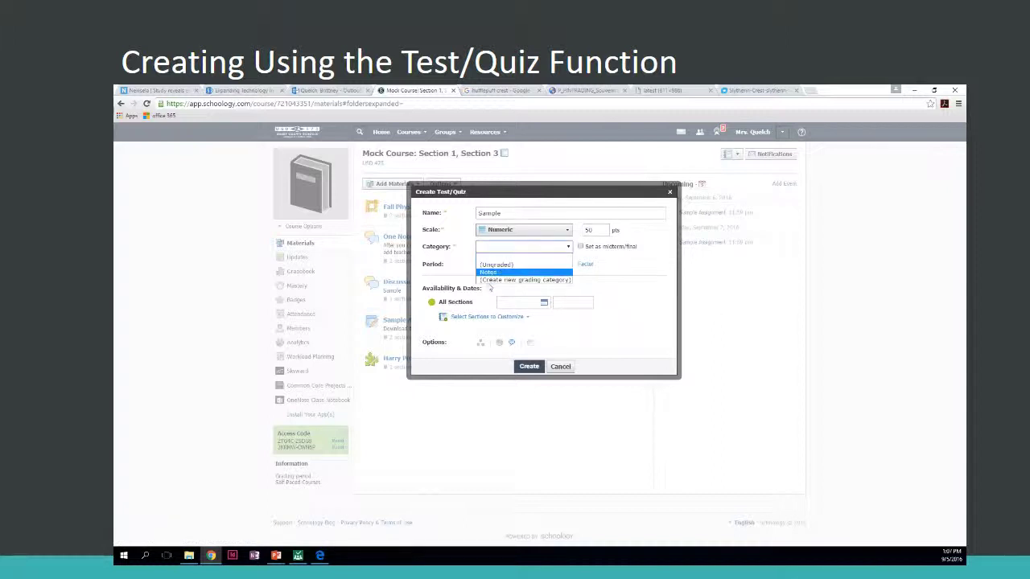
pyautogui.click(486, 273)
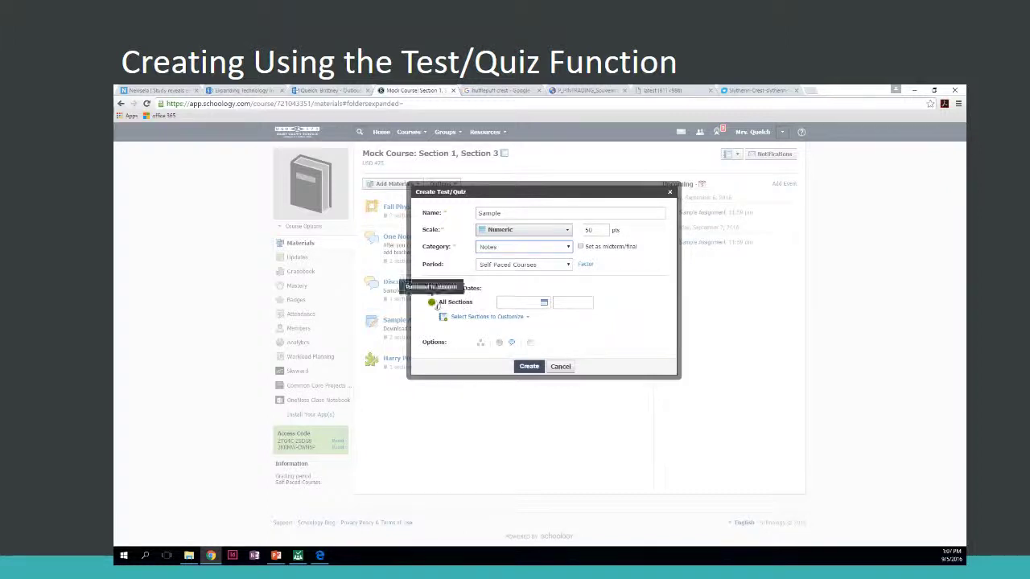
# - Set the quiz's due date for all sections to 9/06/16 and check which sections can be customized
pyautogui.moveTo(429, 288); pyautogui.dragTo(482, 307)
pyautogui.click(482, 306)
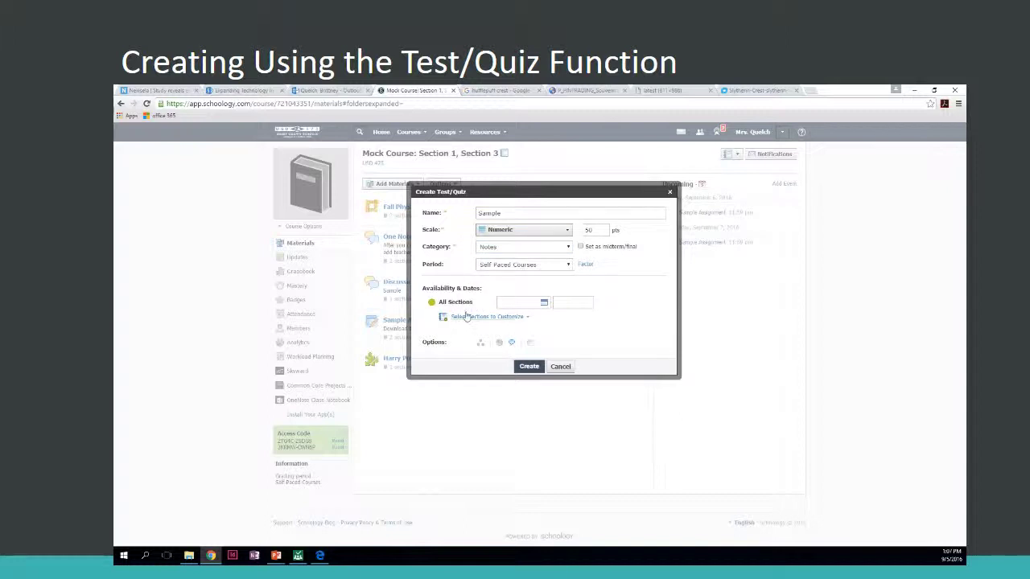
pyautogui.click(535, 304)
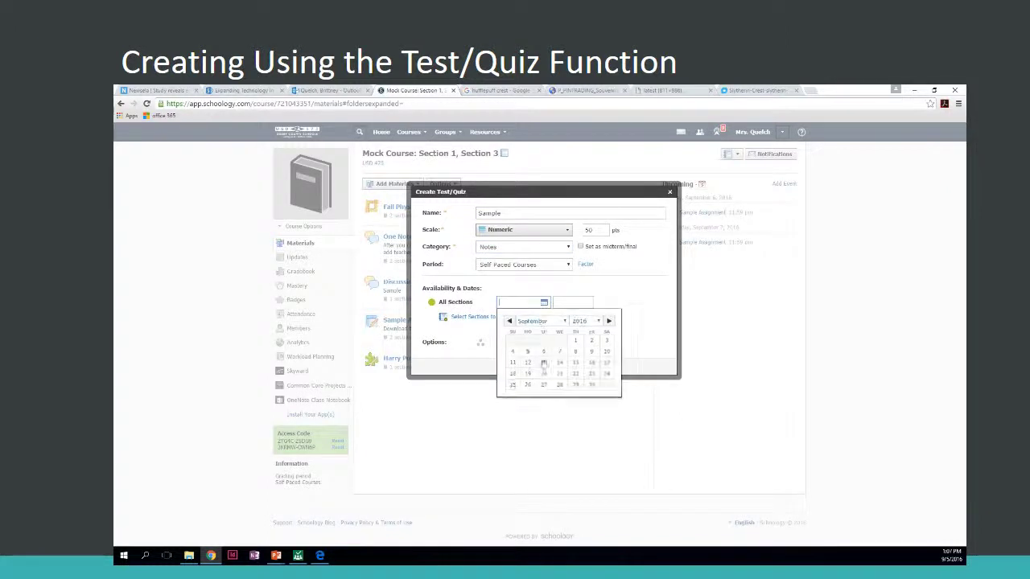
pyautogui.click(543, 352)
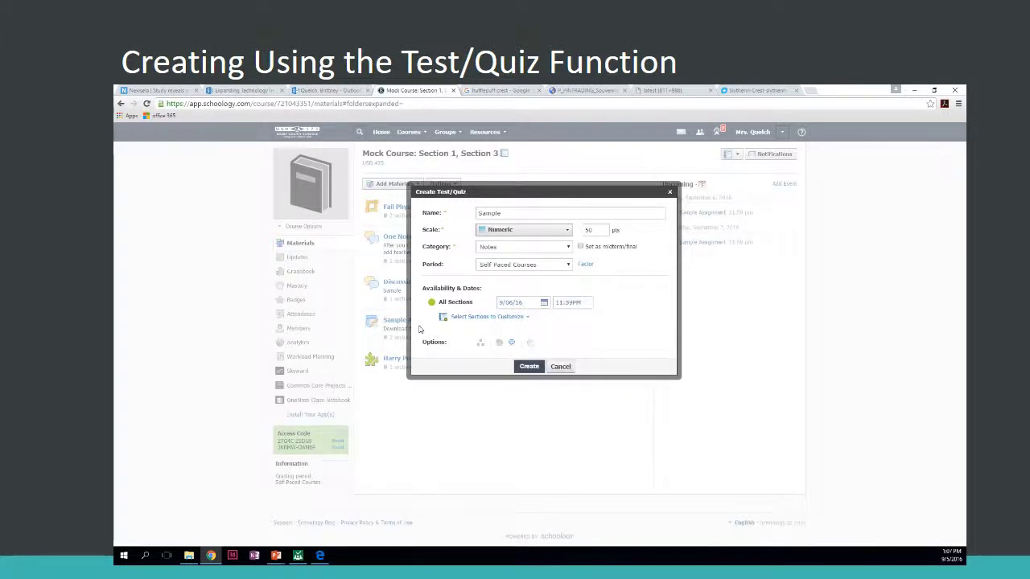
pyautogui.click(480, 317)
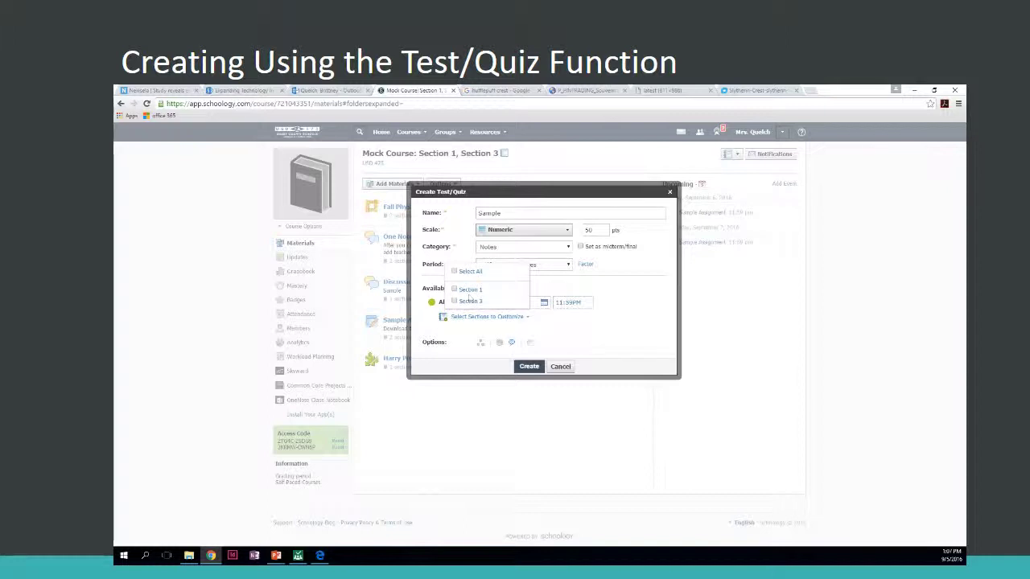
pyautogui.click(605, 317)
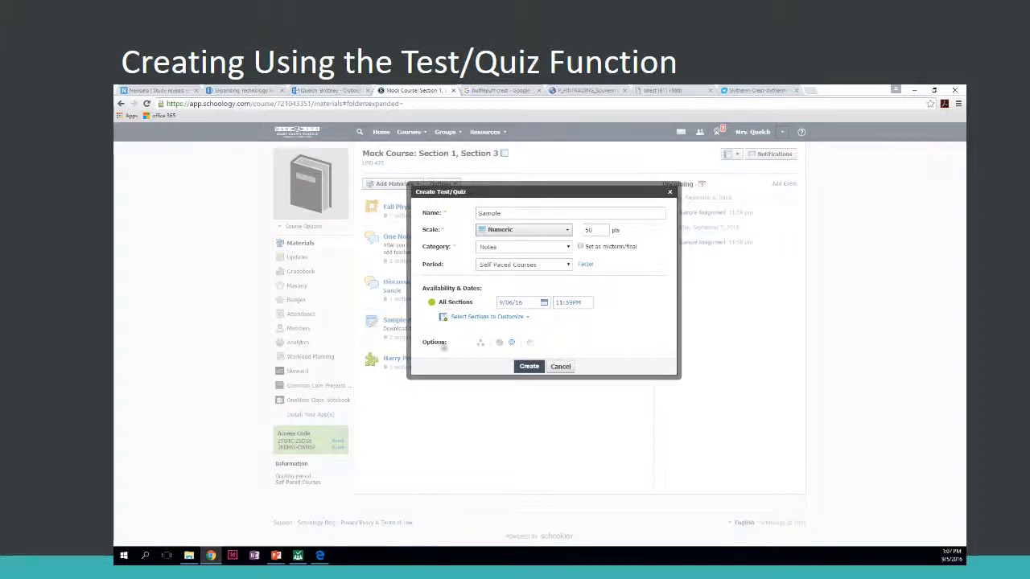
# - Assign the quiz individually to Sample Student and create it
pyautogui.click(480, 342)
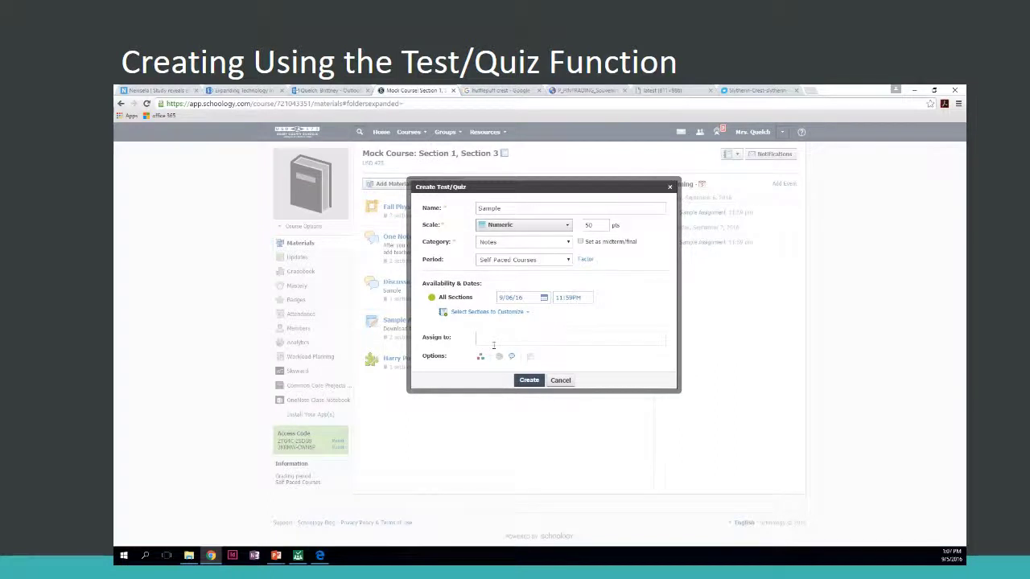
pyautogui.write('sampl')
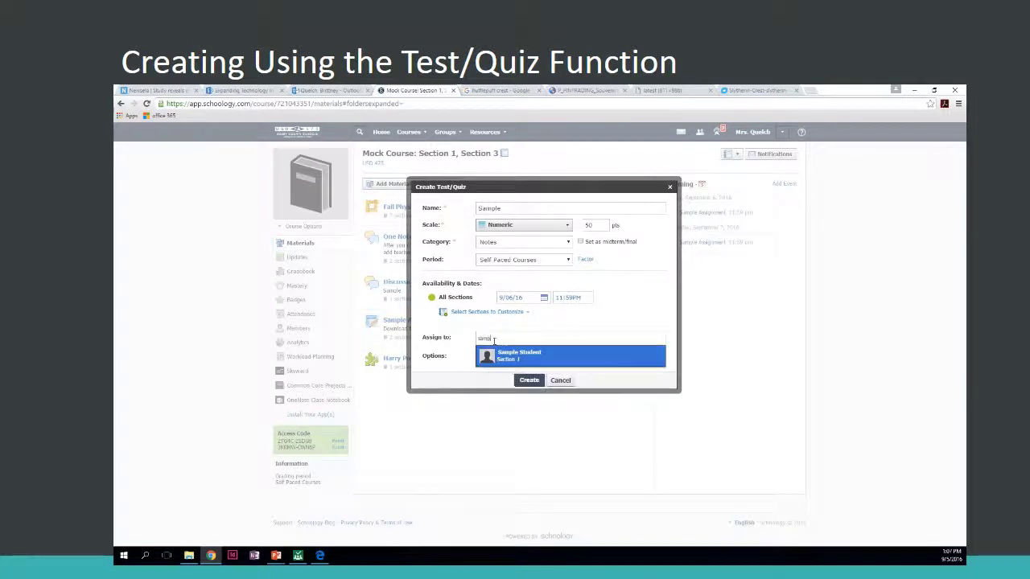
pyautogui.click(514, 357)
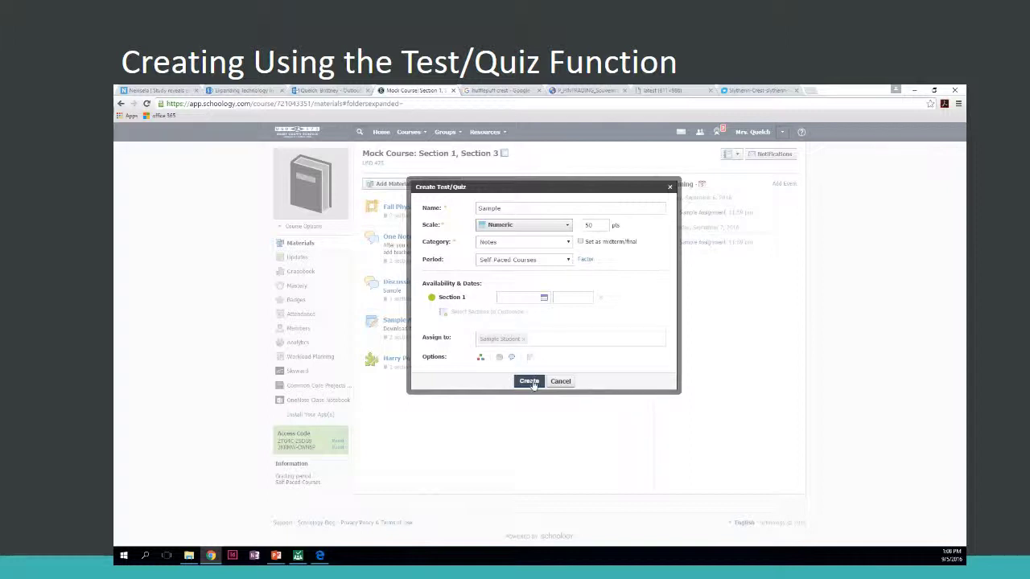
pyautogui.click(528, 381)
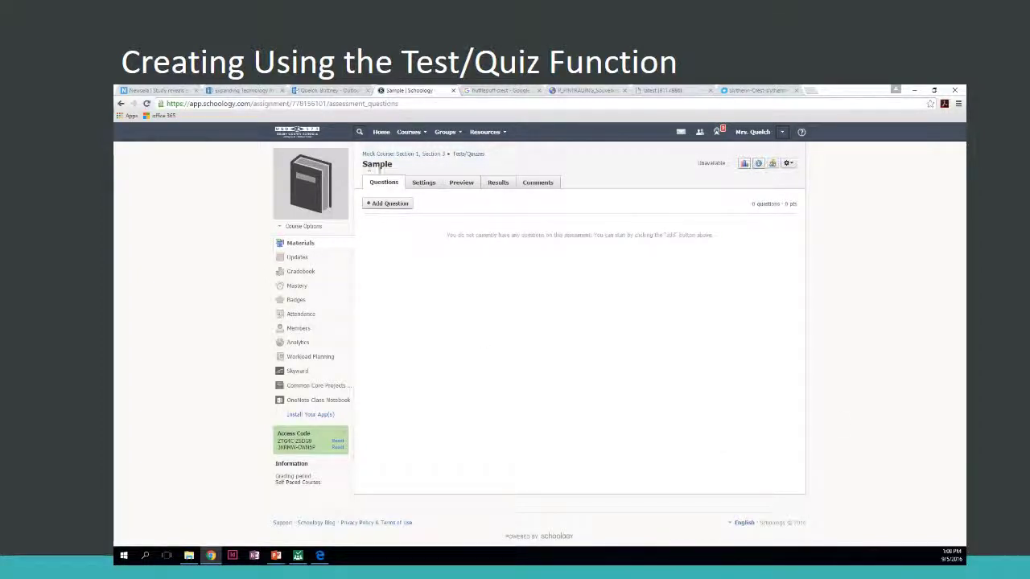
# - Return to the course materials and open the Harry Potter quiz
pyautogui.moveTo(394, 164); pyautogui.dragTo(363, 165)
pyautogui.click(397, 154)
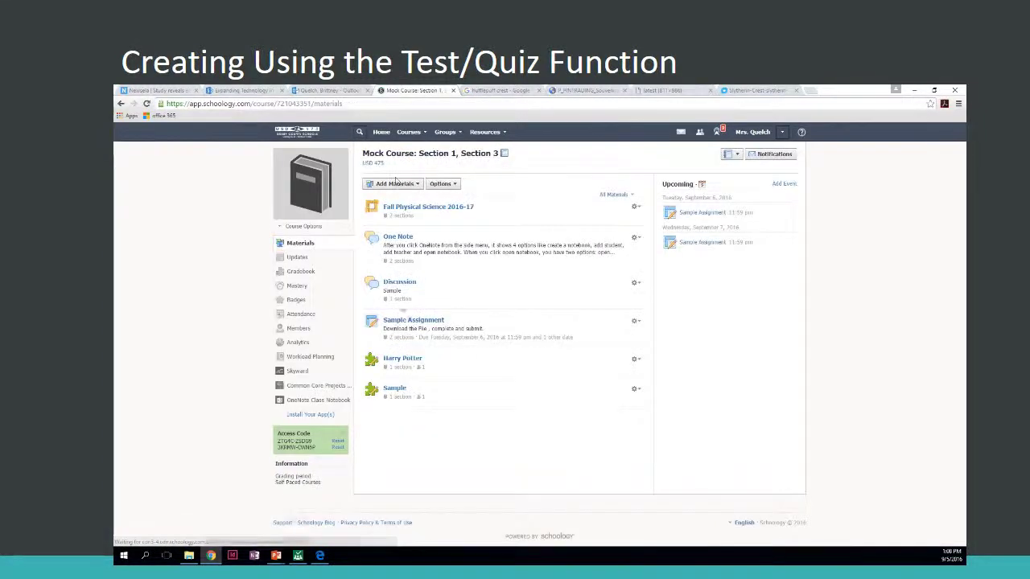
pyautogui.click(398, 360)
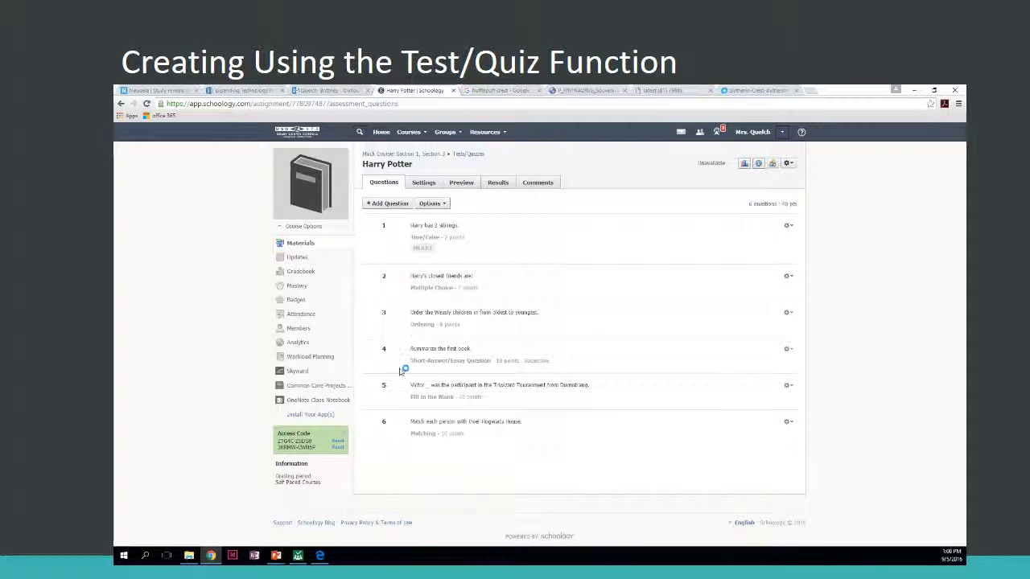
# - Review the question types that can be added to the quiz and the options for managing its questions
pyautogui.click(382, 206)
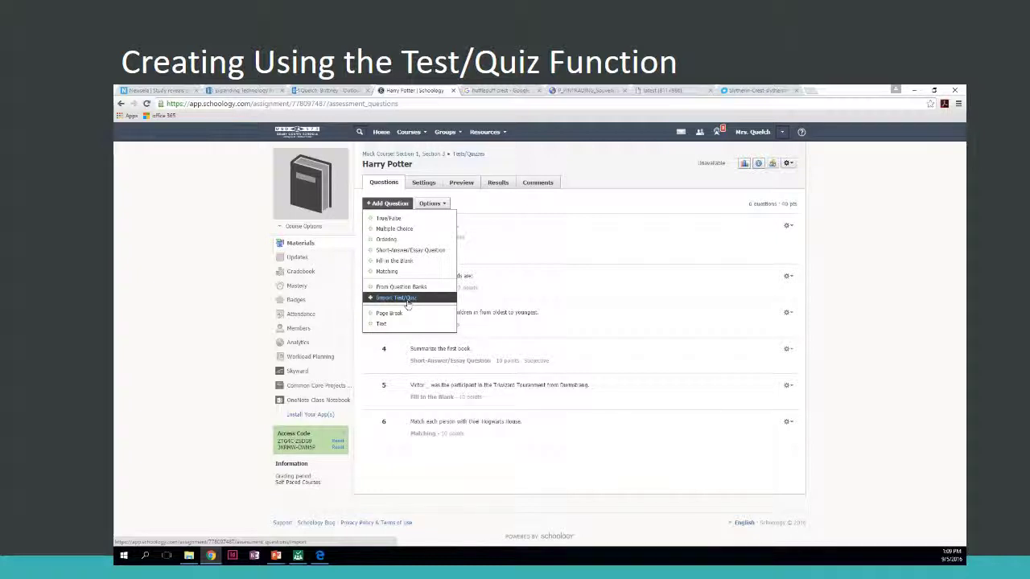
pyautogui.click(408, 299)
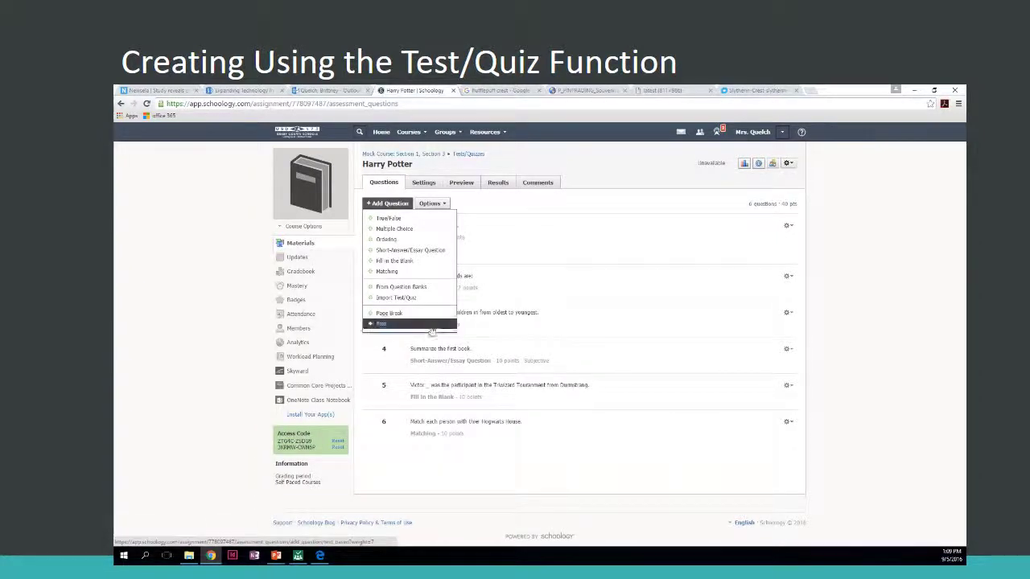
pyautogui.click(578, 202)
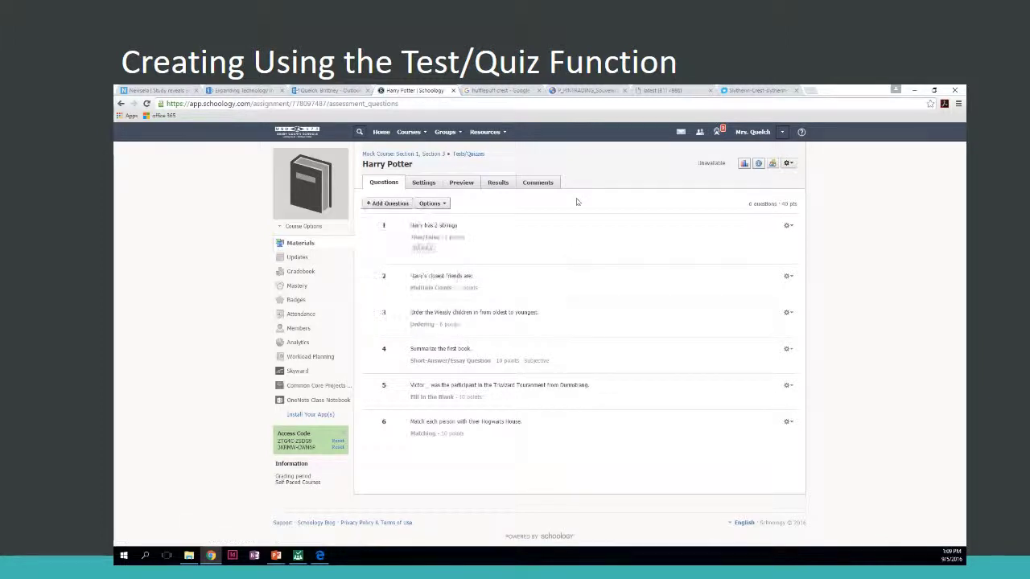
pyautogui.click(432, 204)
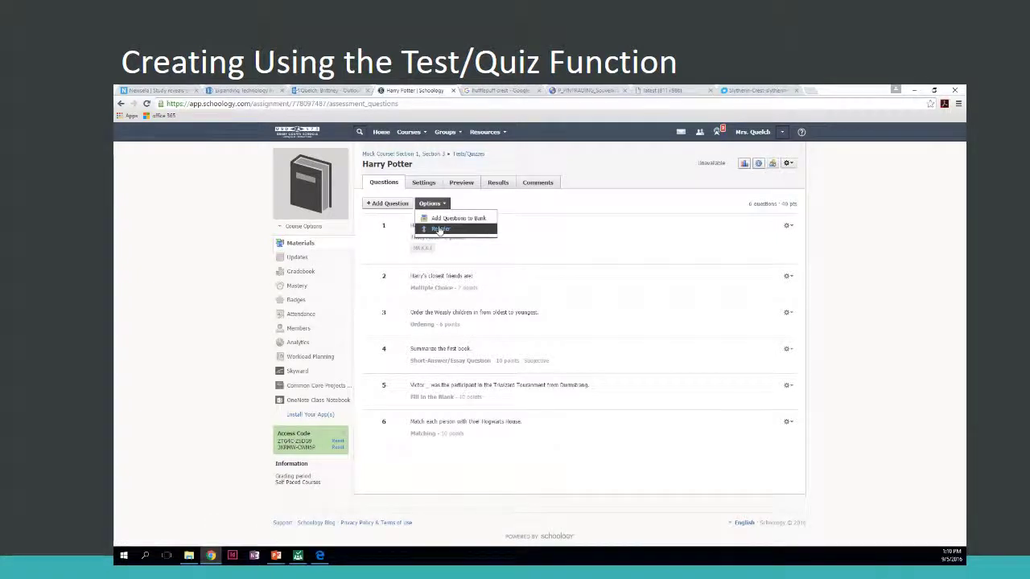
pyautogui.click(656, 226)
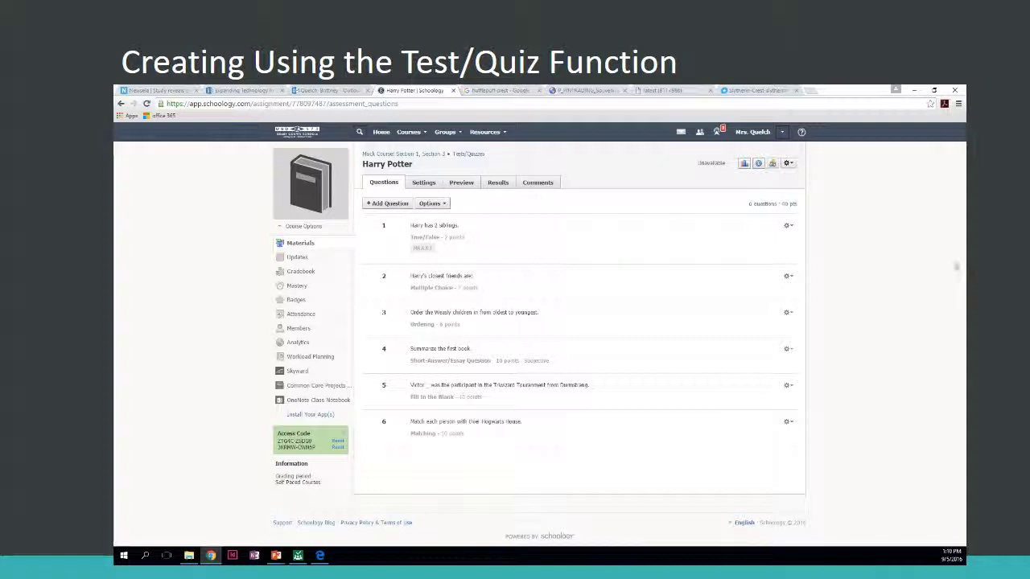
# - Open the quiz's first question, the true/false one about siblings, for editing and review its question and answer texts
pyautogui.click(786, 226)
pyautogui.click(761, 240)
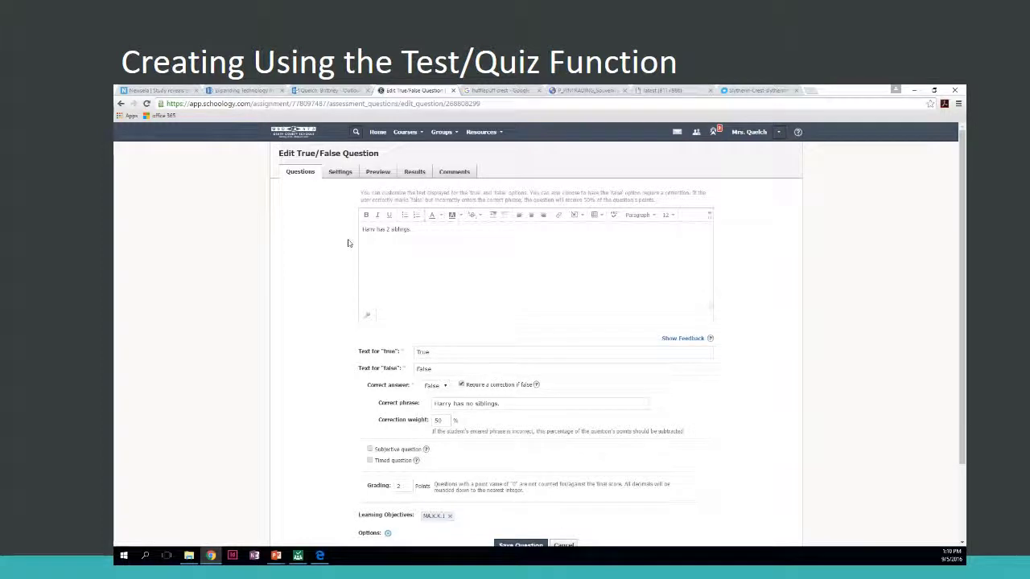
pyautogui.moveTo(362, 230); pyautogui.dragTo(412, 230)
pyautogui.click(574, 215)
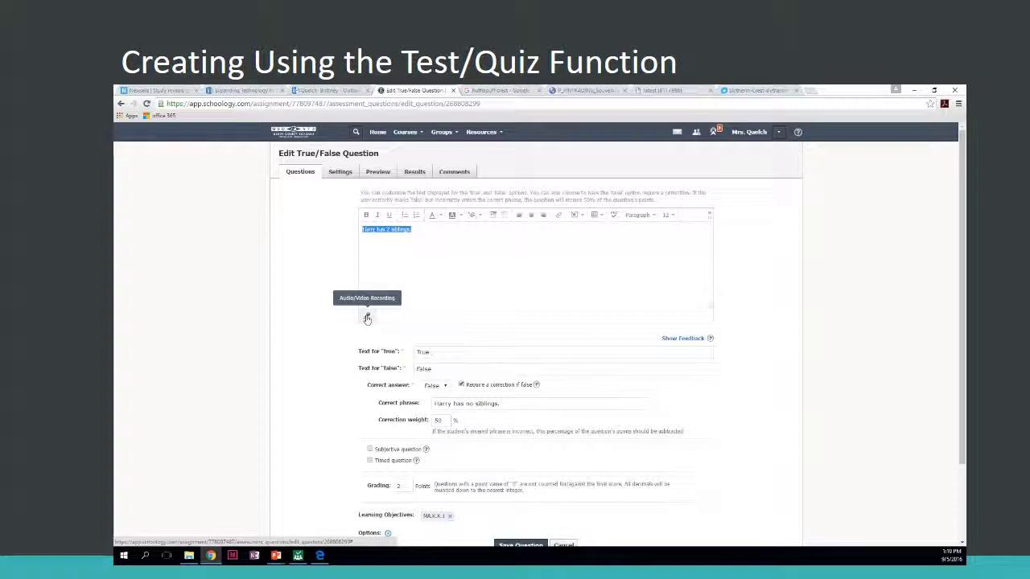
pyautogui.doubleClick(433, 352)
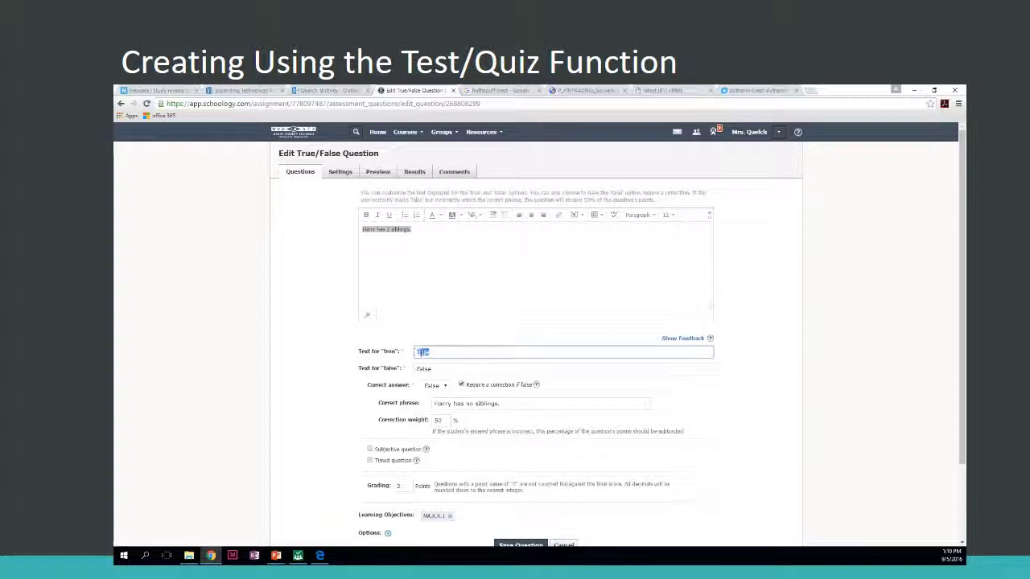
pyautogui.click(434, 369)
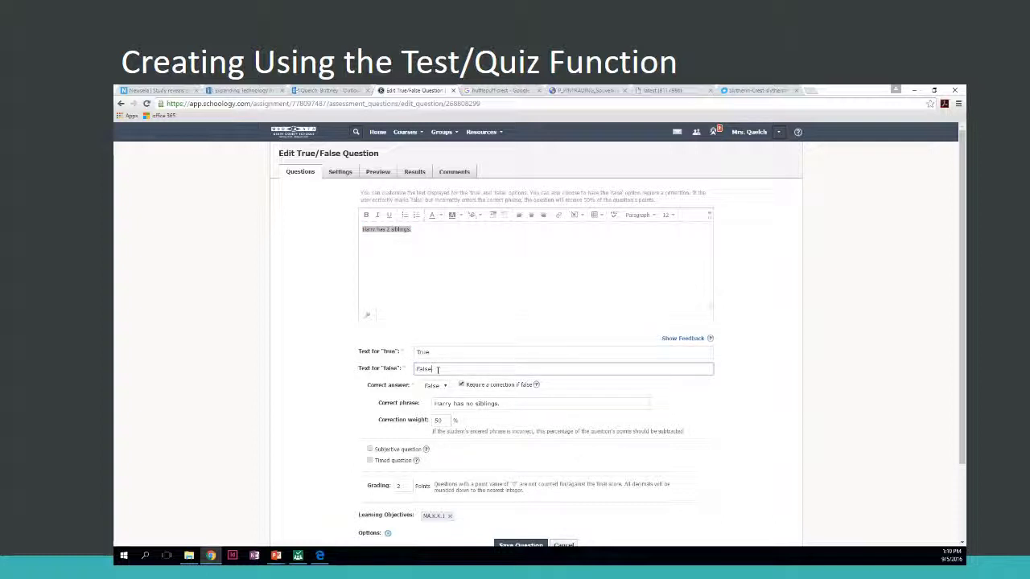
pyautogui.write('tha')
pyautogui.press('BackSpace')
pyautogui.press('BackSpace')
pyautogui.press('BackSpace')
# - Examine the true/false question's correct phrase, point value and remaining settings
pyautogui.moveTo(434, 404); pyautogui.dragTo(507, 407)
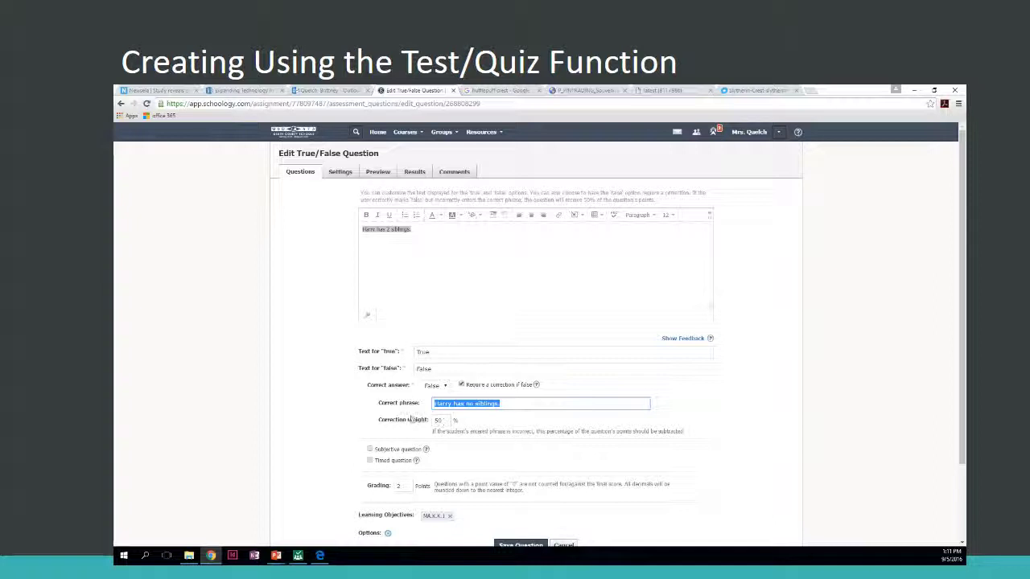
pyautogui.doubleClick(399, 486)
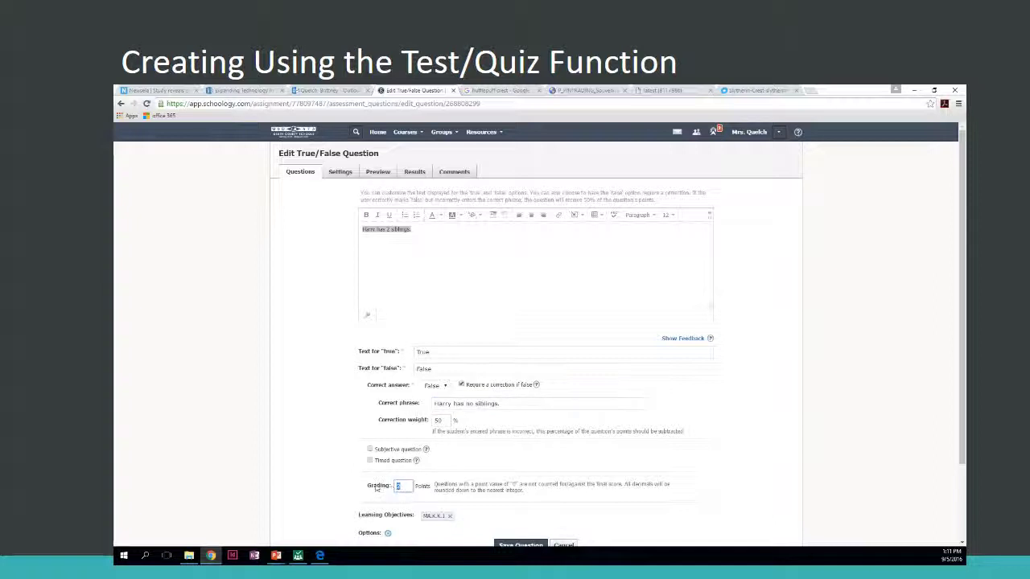
pyautogui.scroll(-1, 378, 488)
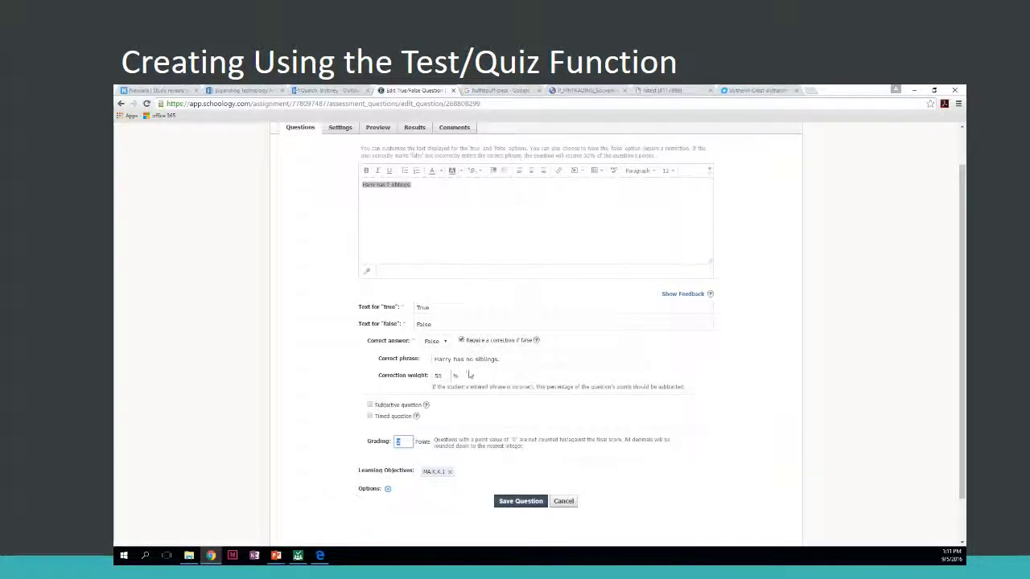
pyautogui.click(436, 359)
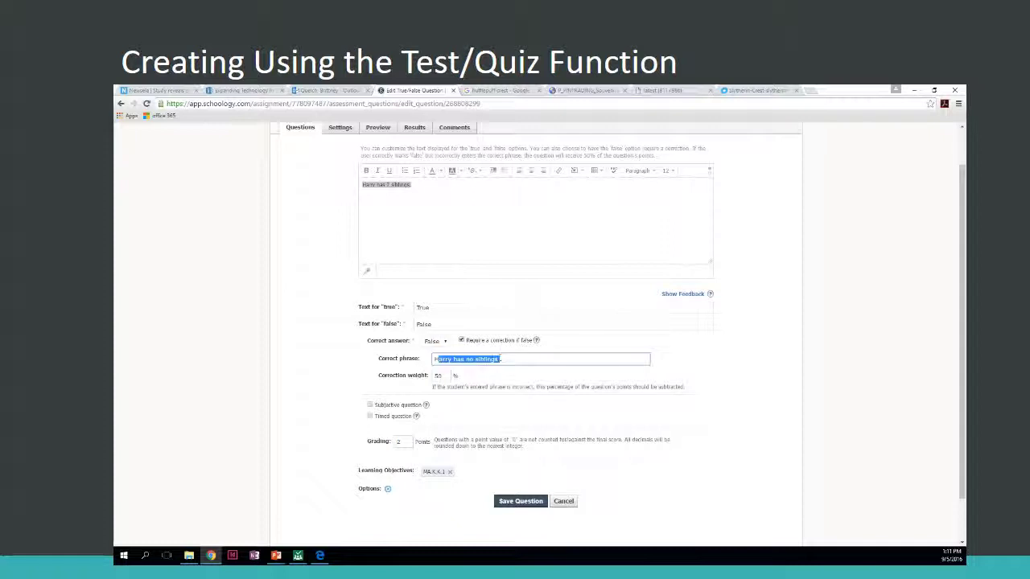
# - Make the true/false question subjective and timed with a 2-minute limit, and save the question
pyautogui.click(370, 406)
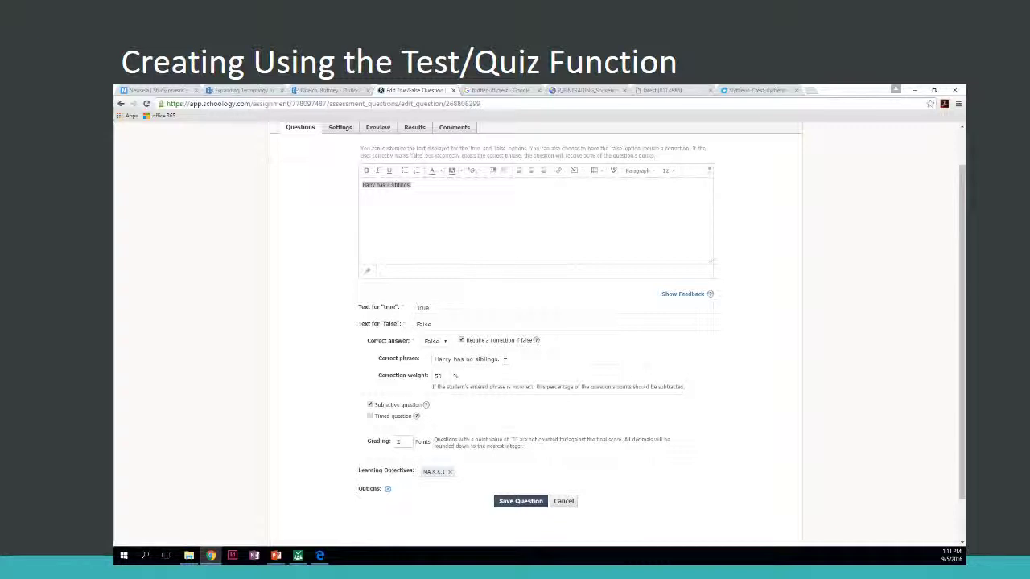
pyautogui.click(393, 417)
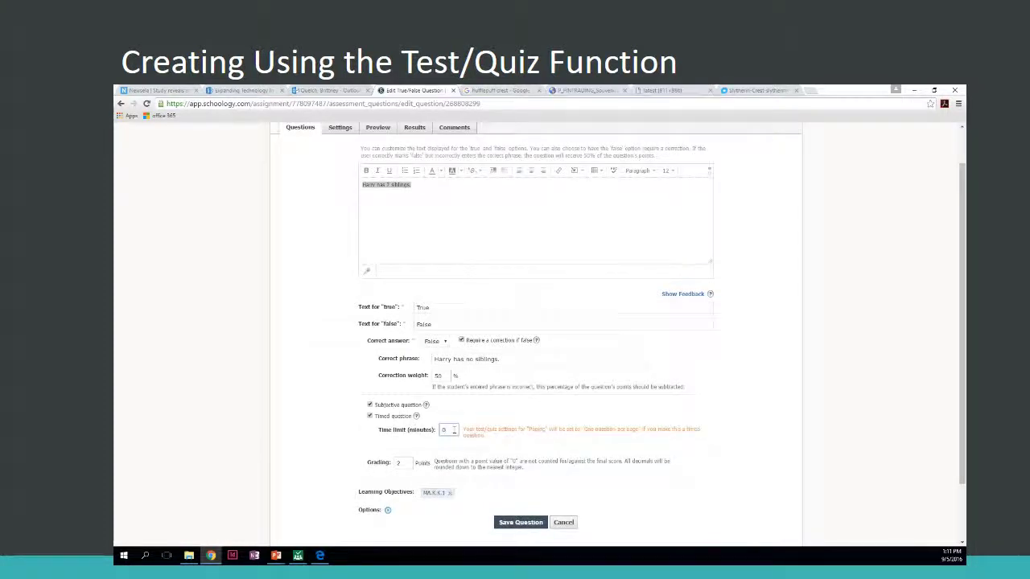
pyautogui.click(442, 430)
pyautogui.write('2')
pyautogui.scroll(-1, 454, 448)
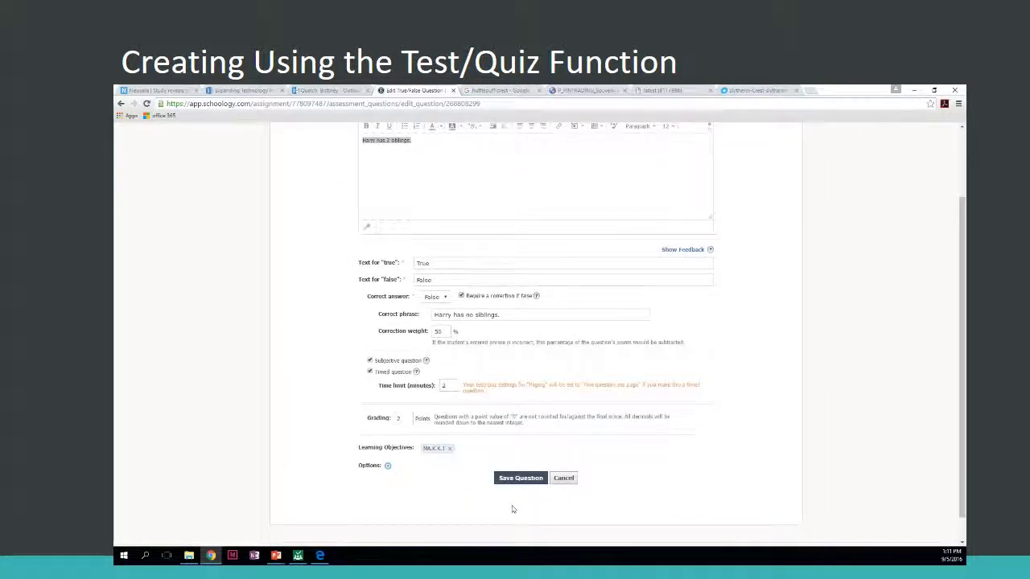
pyautogui.click(521, 480)
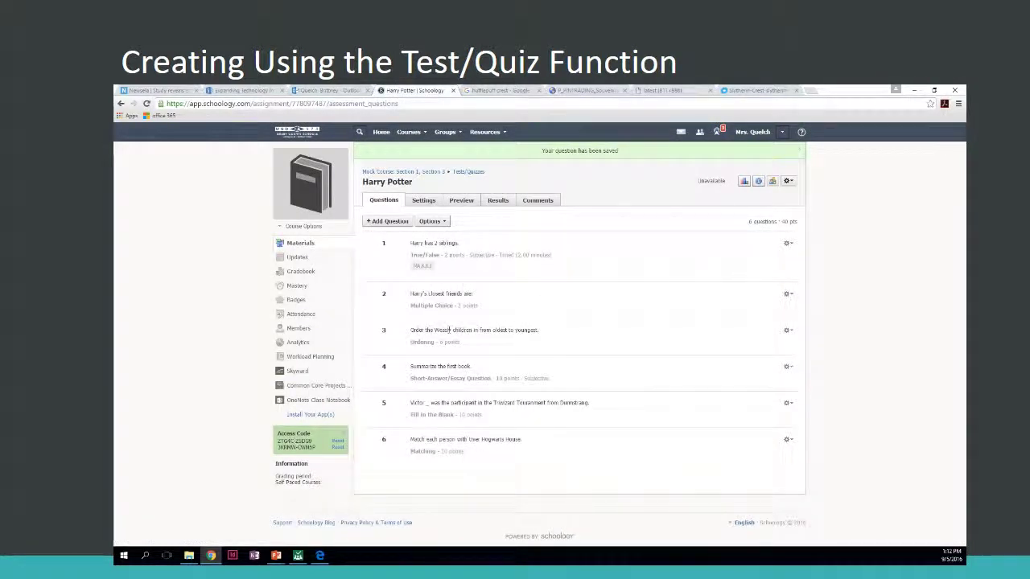
# - Open the second quiz question, the multiple-choice one about Harry's closest friends, for editing and check how many more choices can be added
pyautogui.click(787, 294)
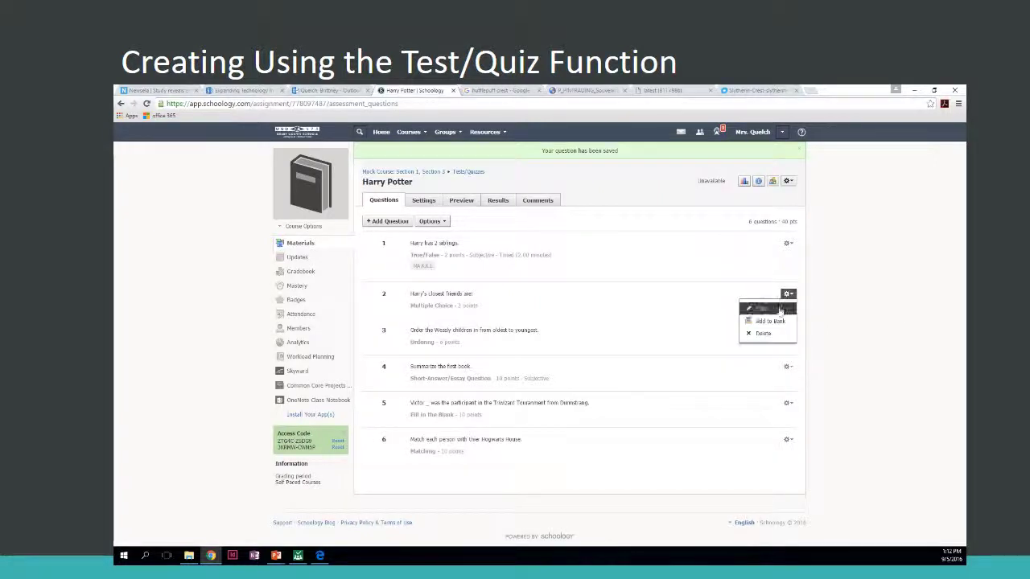
pyautogui.click(757, 312)
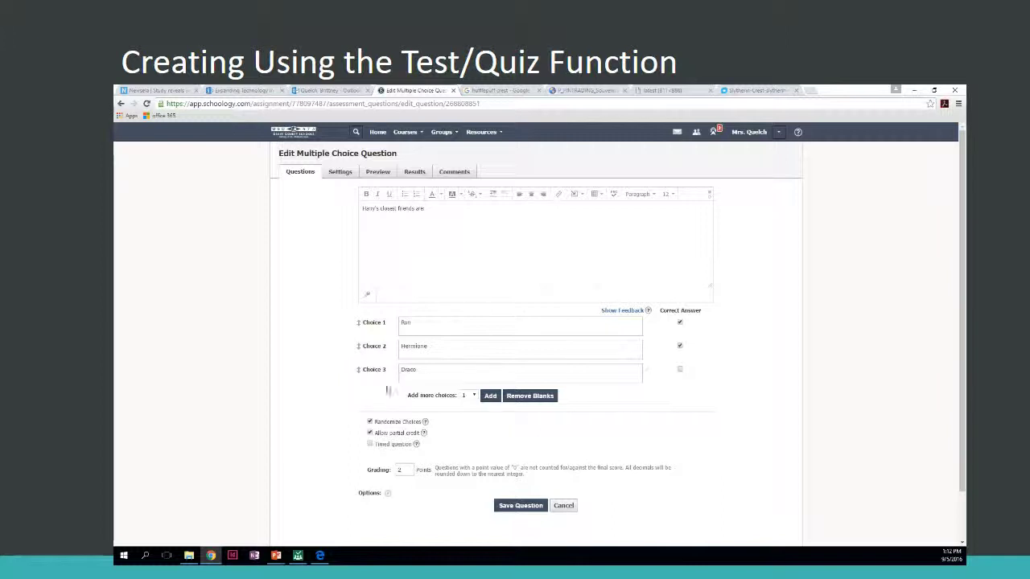
pyautogui.click(474, 396)
pyautogui.click(654, 448)
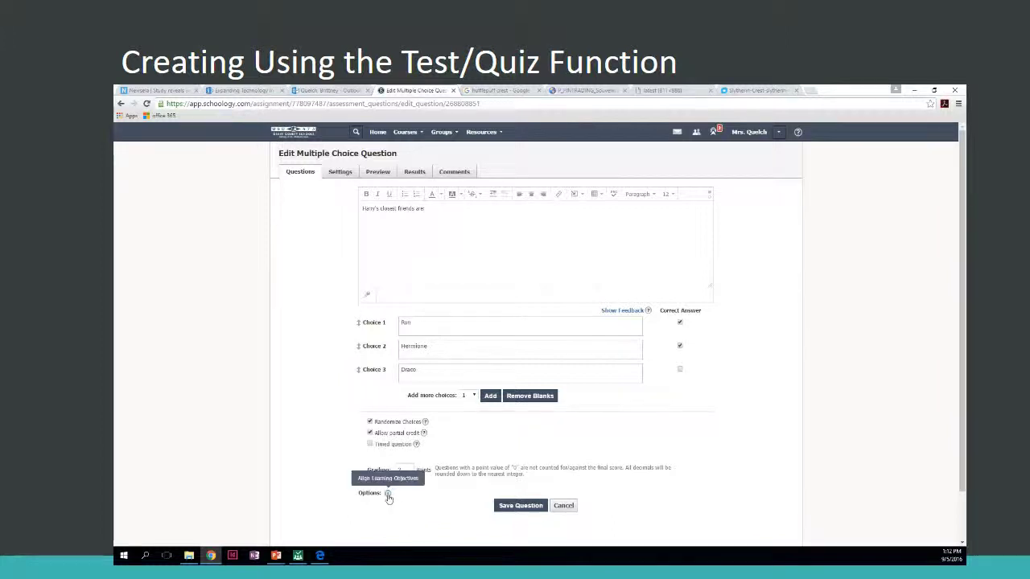
# - Align the multiple-choice question with learning objective MA.K.K.1 from Common Core, Mathematics (2010), Kindergarten Introduction
pyautogui.moveTo(387, 495)
pyautogui.click(387, 496)
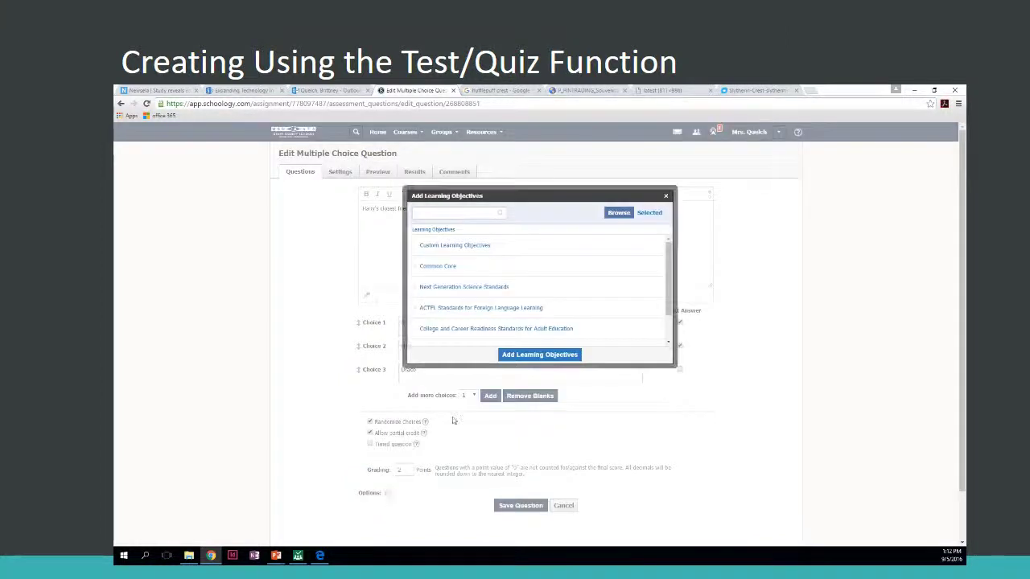
pyautogui.doubleClick(464, 248)
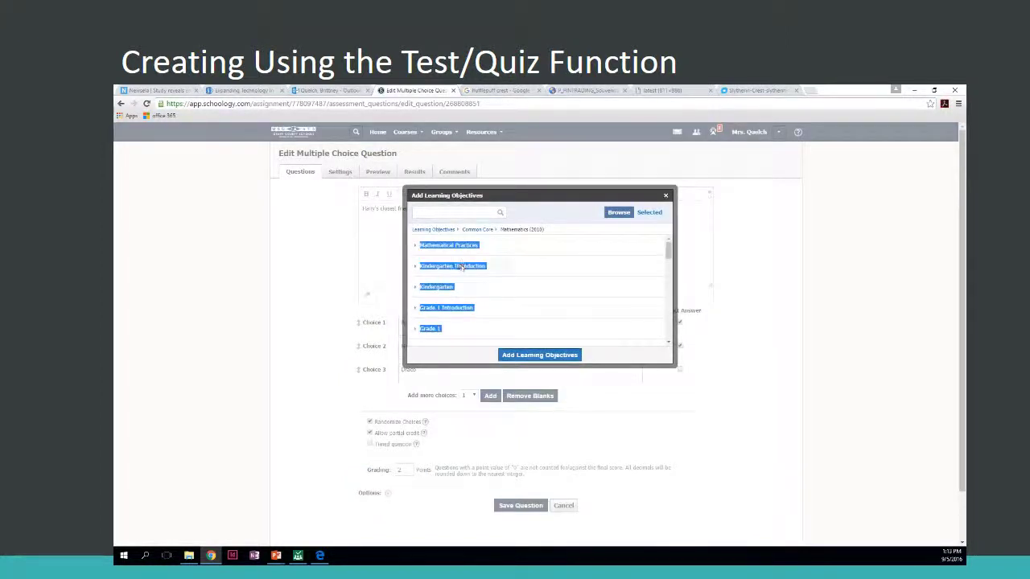
pyautogui.click(463, 248)
pyautogui.click(457, 260)
pyautogui.click(458, 259)
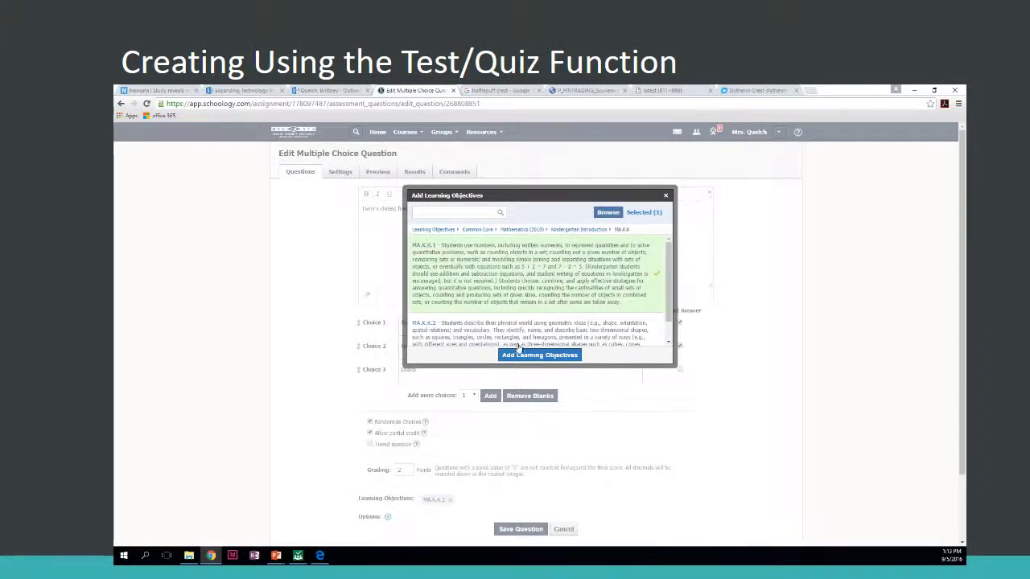
pyautogui.click(517, 355)
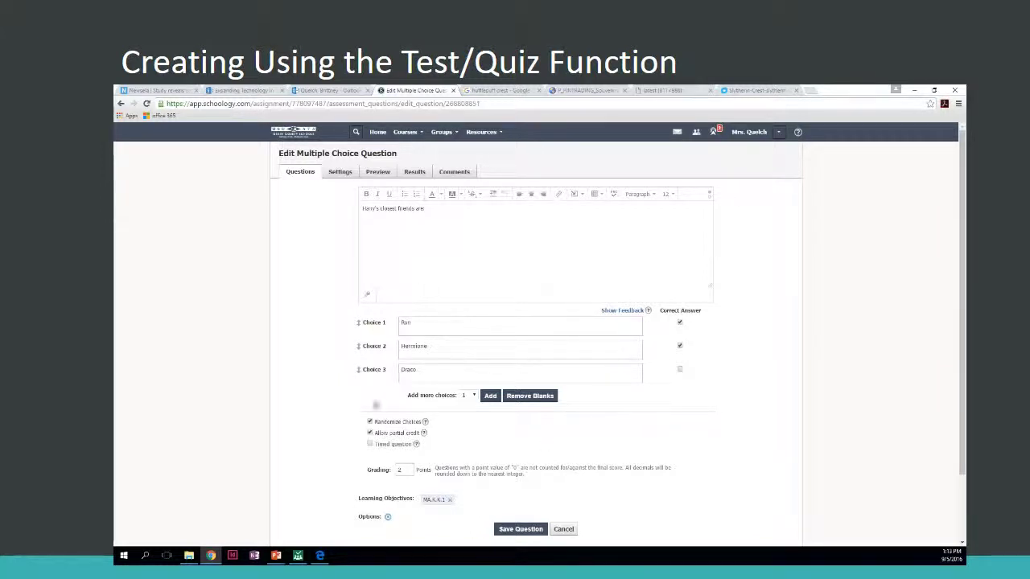
# - Show the feedback fields for the multiple-choice question and enter "Great Job!" as feedback for the first choice
pyautogui.click(620, 311)
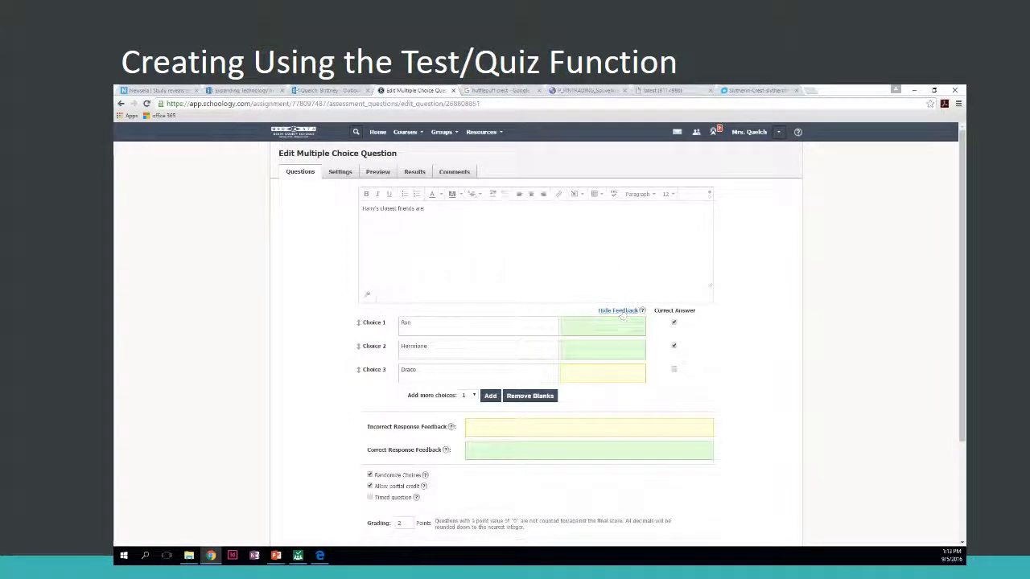
pyautogui.click(586, 325)
pyautogui.write('Great Job!')
pyautogui.click(600, 370)
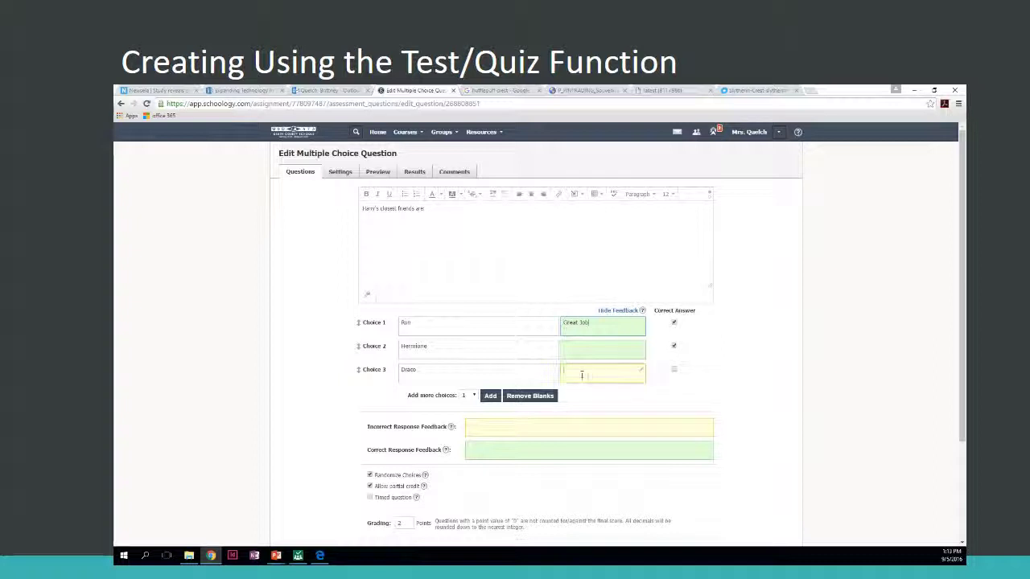
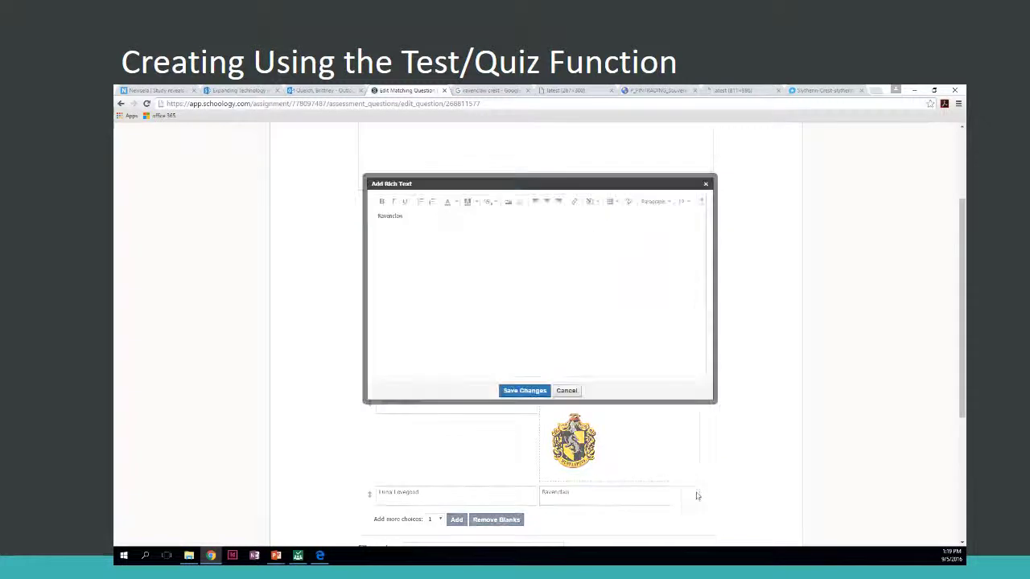
# - Insert the Ravenclaw crest image into the matching question's Ravenclaw answer using the copied web link
pyautogui.click(592, 204)
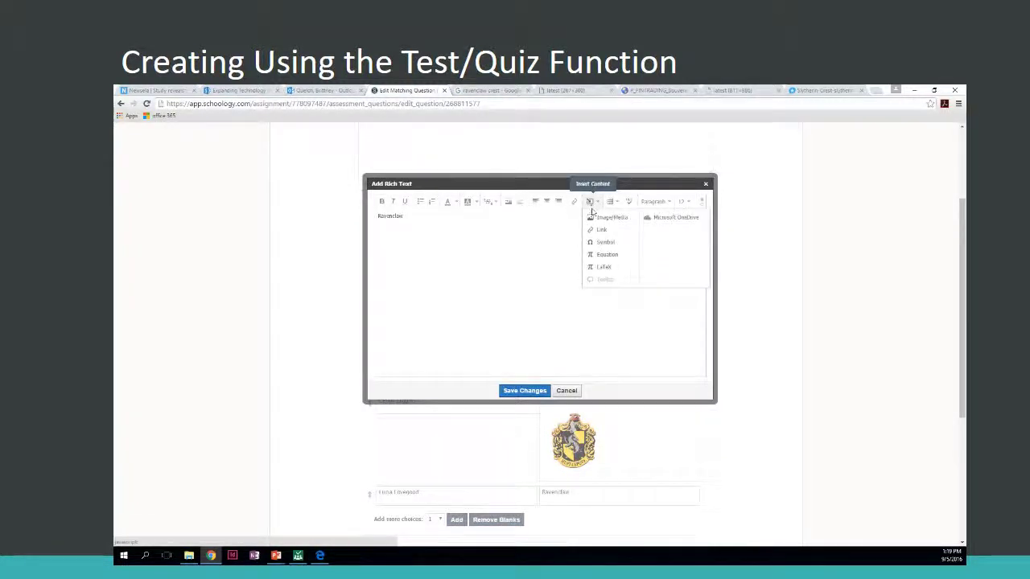
pyautogui.click(610, 219)
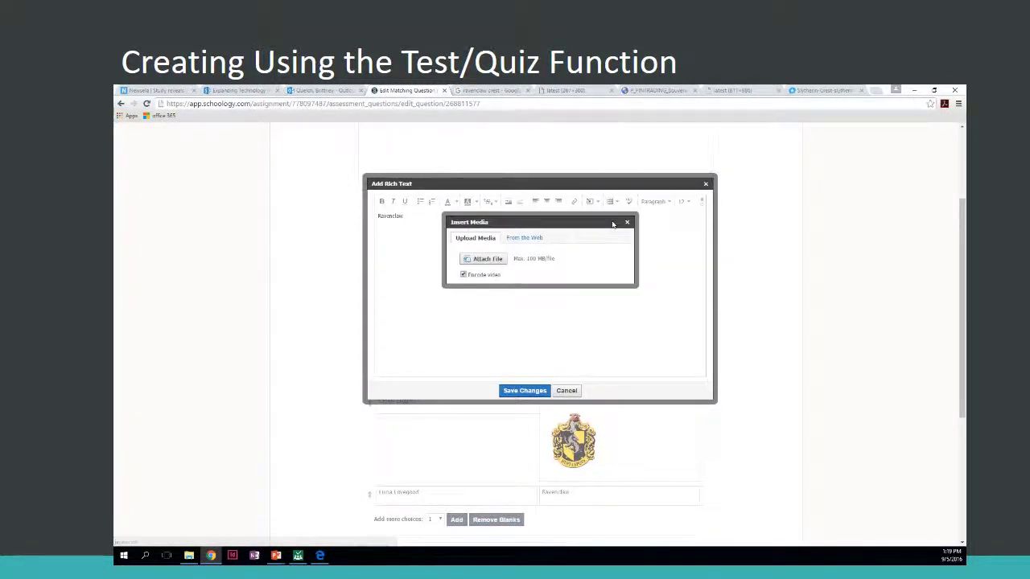
pyautogui.click(513, 235)
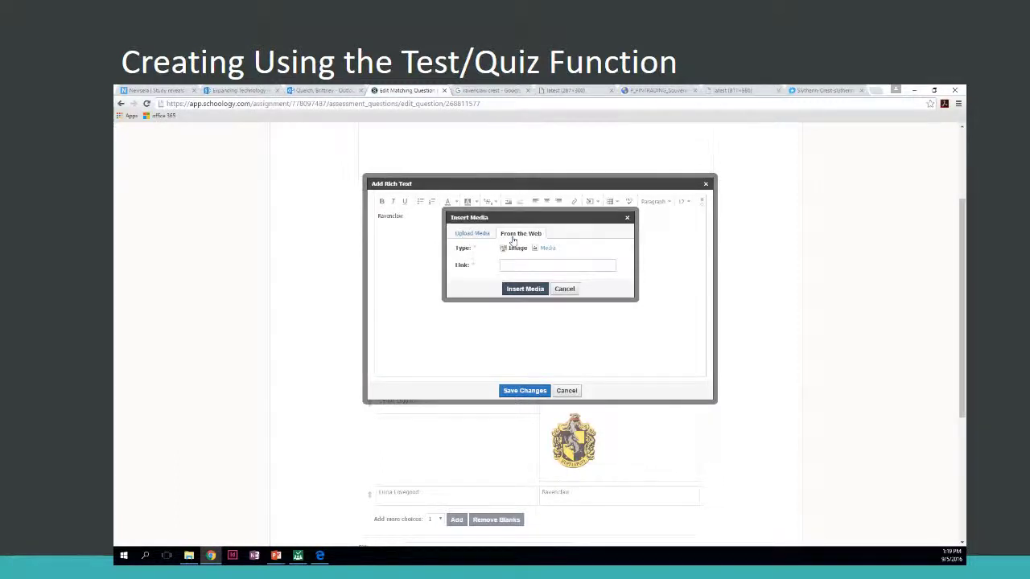
pyautogui.rightClick(510, 264)
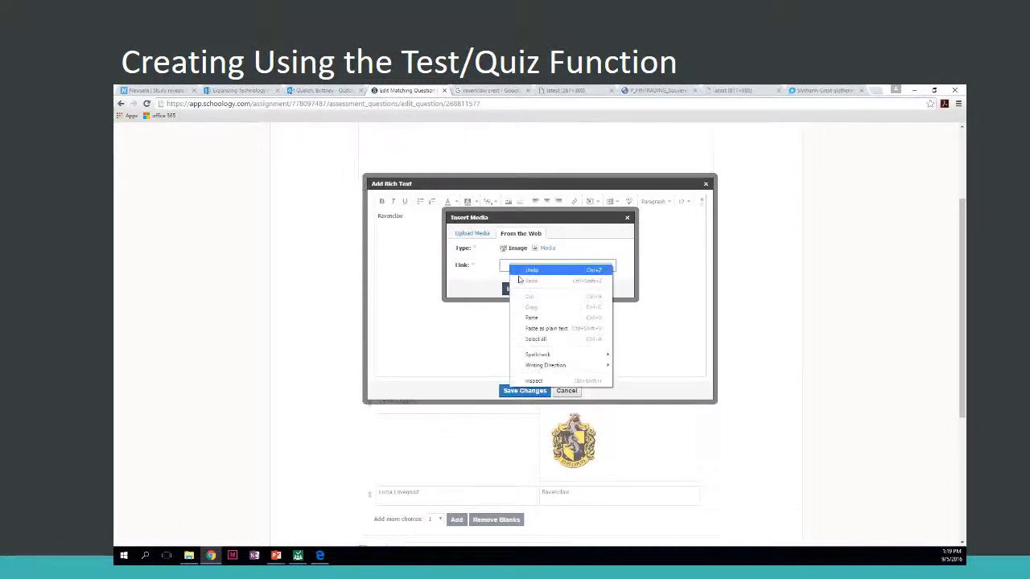
pyautogui.click(531, 318)
pyautogui.click(523, 288)
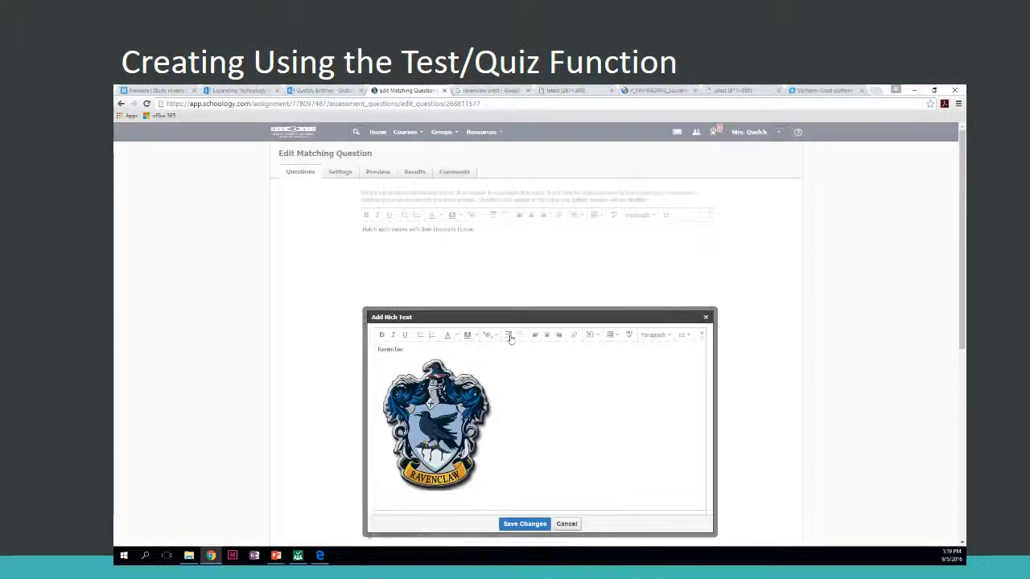
# - Delete the word Ravenclaw above the crest, shrink the image to about half its size, and save the answer's rich text
pyautogui.click(416, 391)
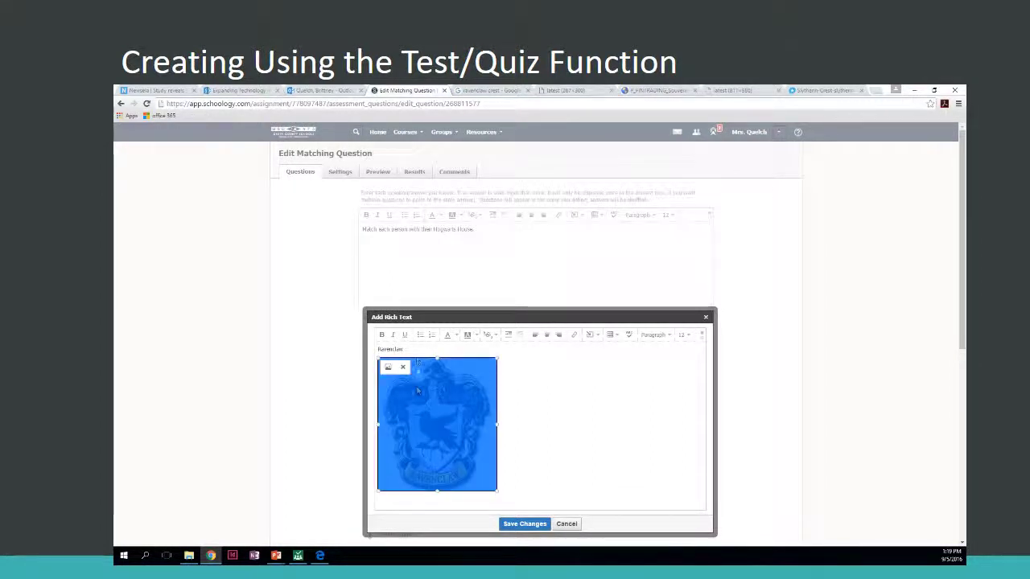
pyautogui.moveTo(404, 350); pyautogui.dragTo(380, 350)
pyautogui.press('BackSpace')
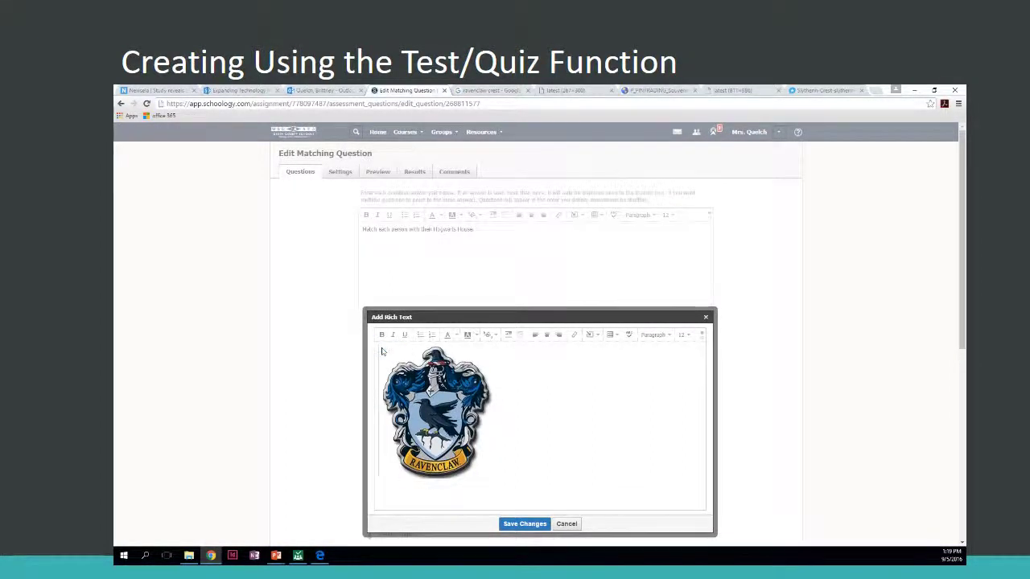
pyautogui.click(437, 411)
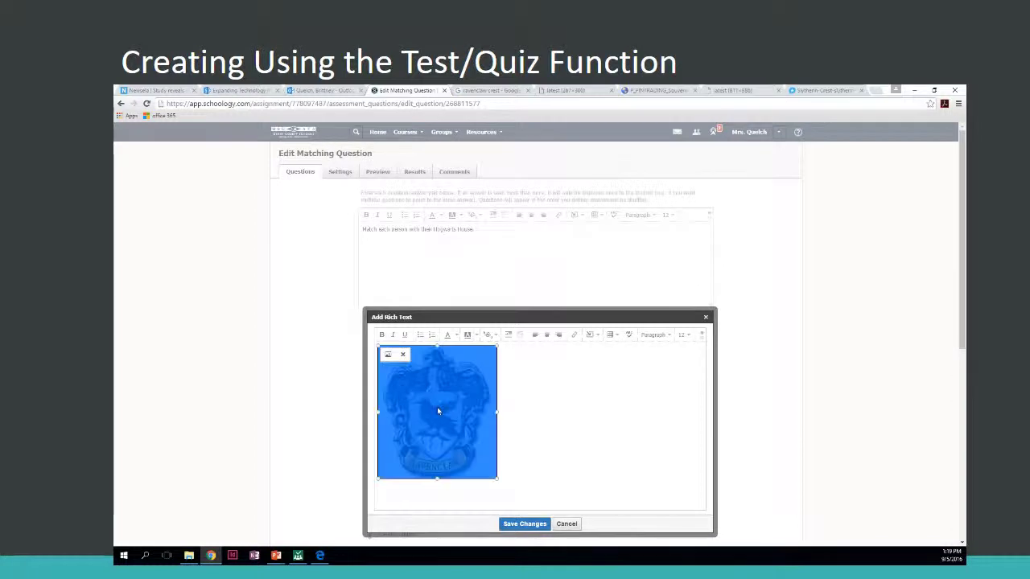
pyautogui.moveTo(497, 479); pyautogui.dragTo(443, 421)
pyautogui.click(525, 458)
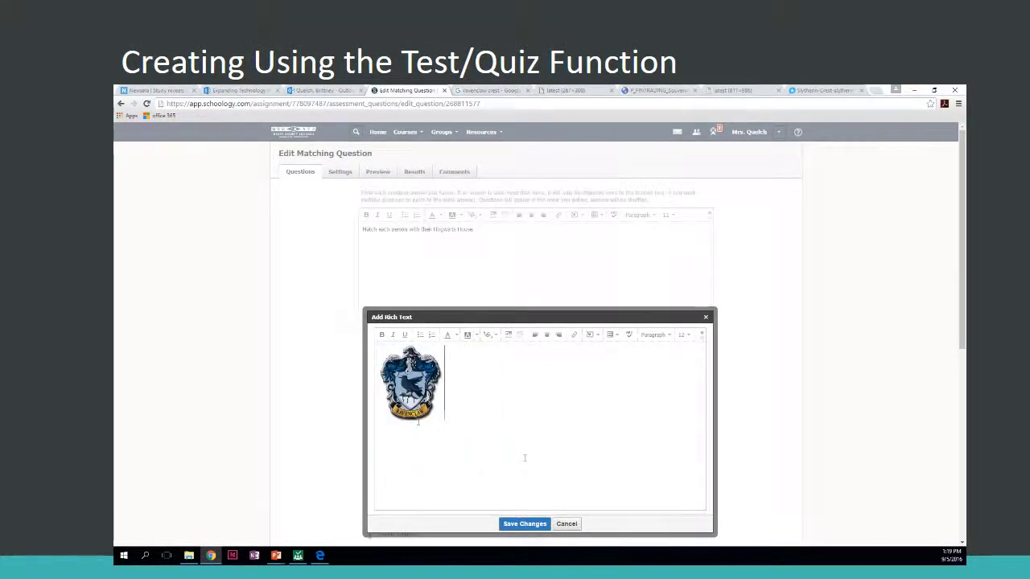
pyautogui.click(524, 523)
# - Review the matching pairs and scoring options, and save the matching question
pyautogui.scroll(-5, 600, 353)
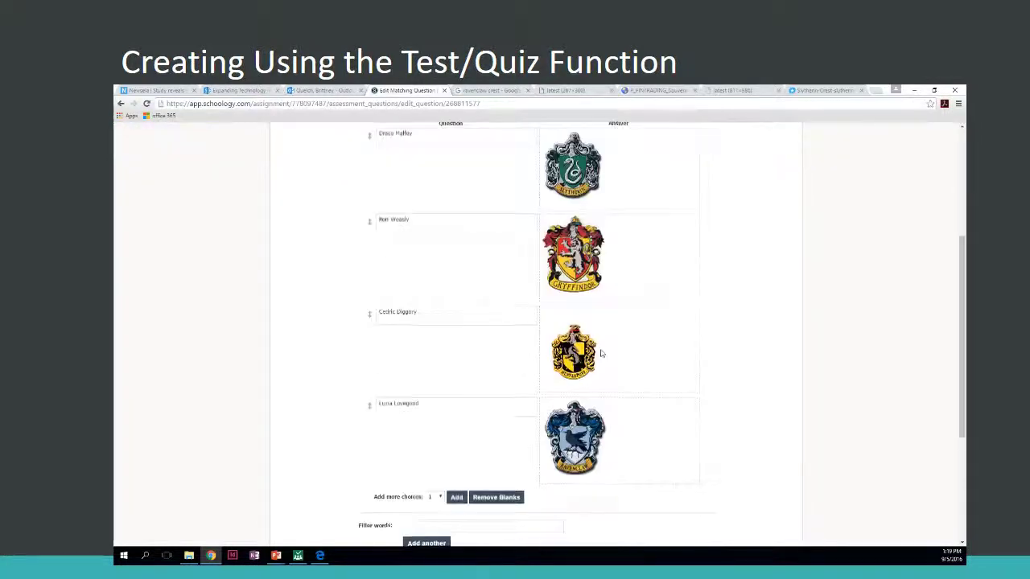
pyautogui.scroll(-3, 600, 353)
pyautogui.scroll(4, 600, 378)
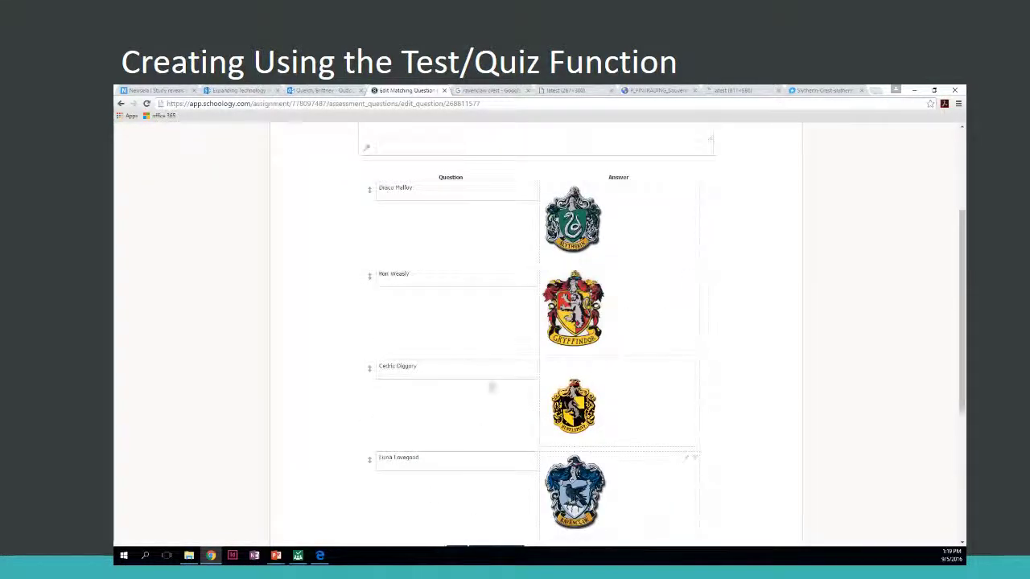
pyautogui.scroll(-3, 489, 330)
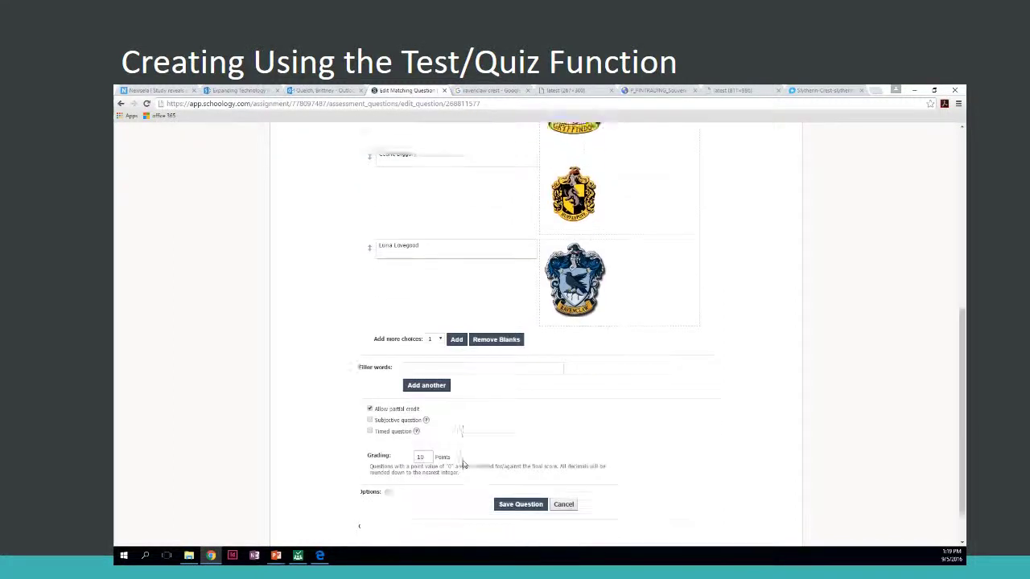
pyautogui.click(534, 452)
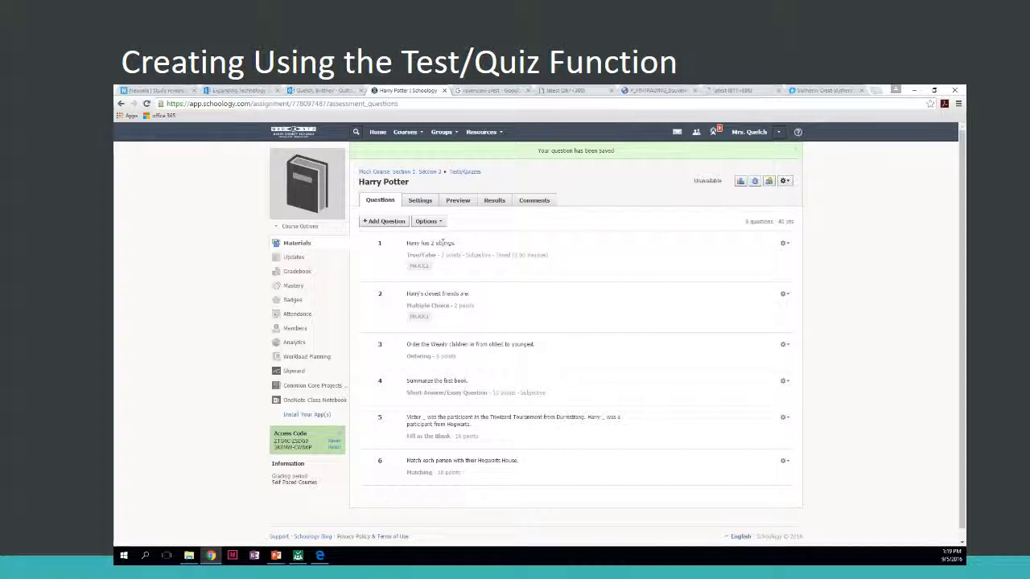
# - Open the Harry Potter quiz's settings and enter the instructions "Start test when ready."
pyautogui.click(419, 201)
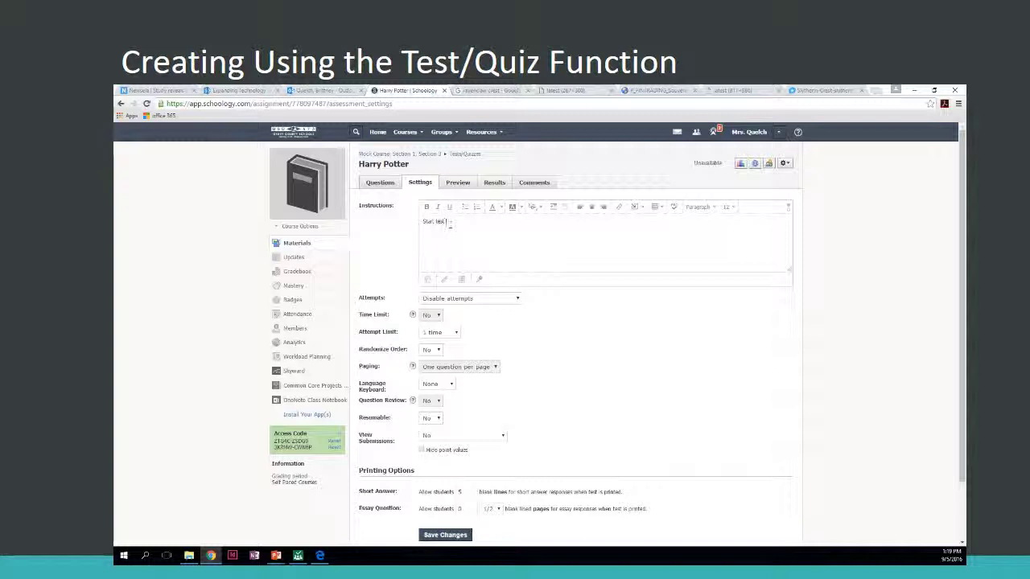
pyautogui.write('n you')
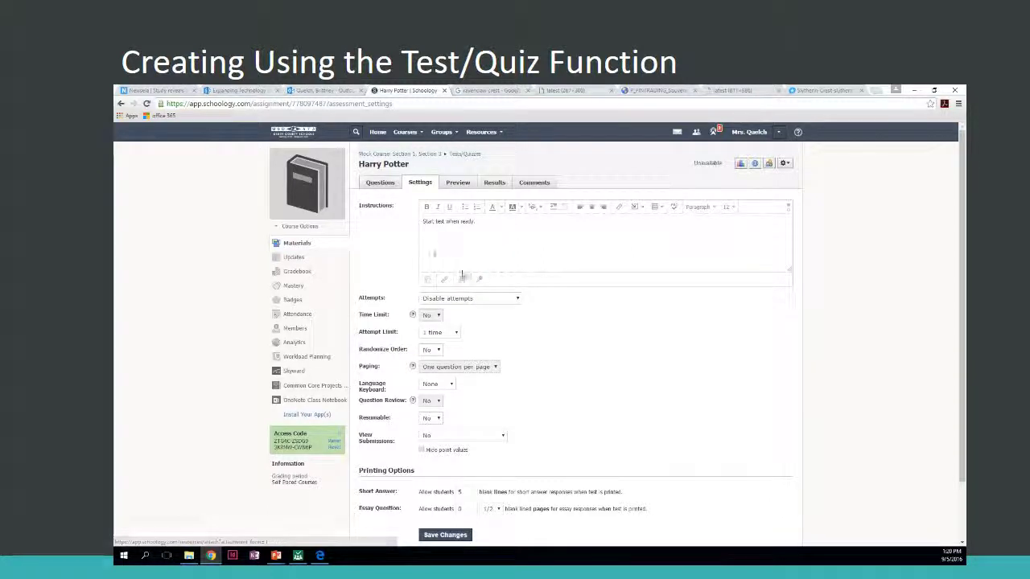
# - Review the availability choices for attempts and set the quiz to Allow attempts
pyautogui.click(469, 299)
pyautogui.click(469, 302)
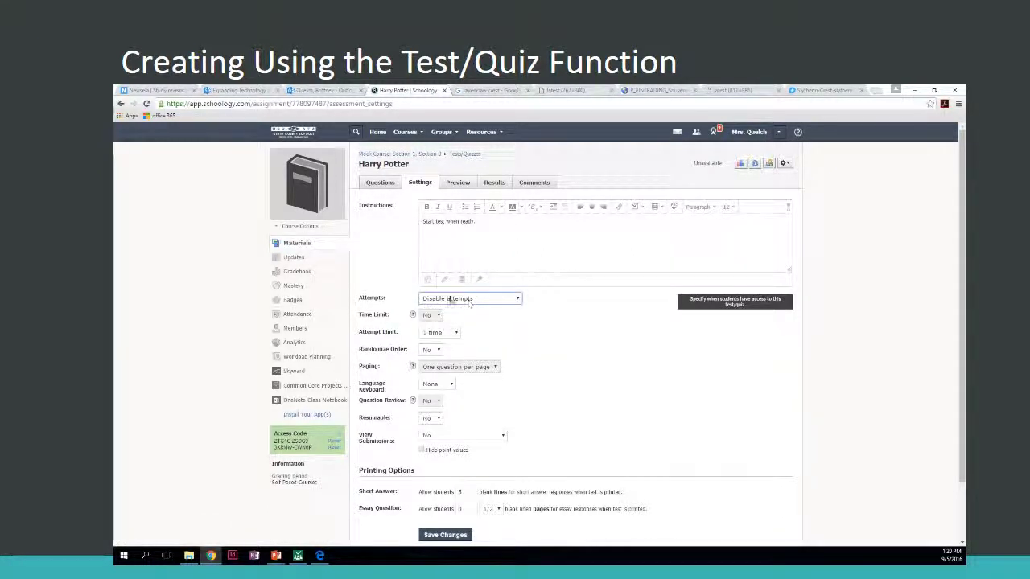
pyautogui.click(451, 303)
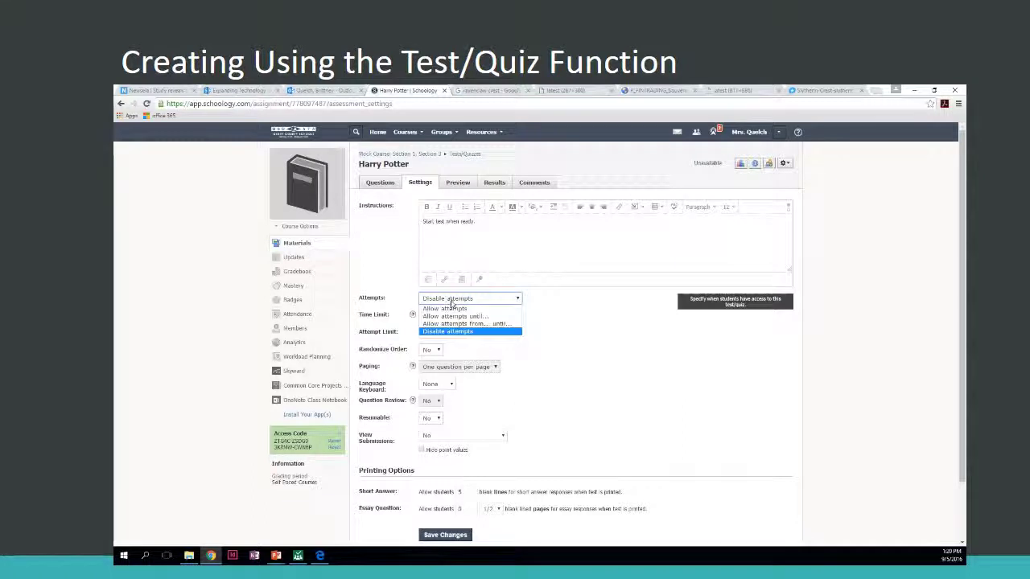
pyautogui.click(449, 309)
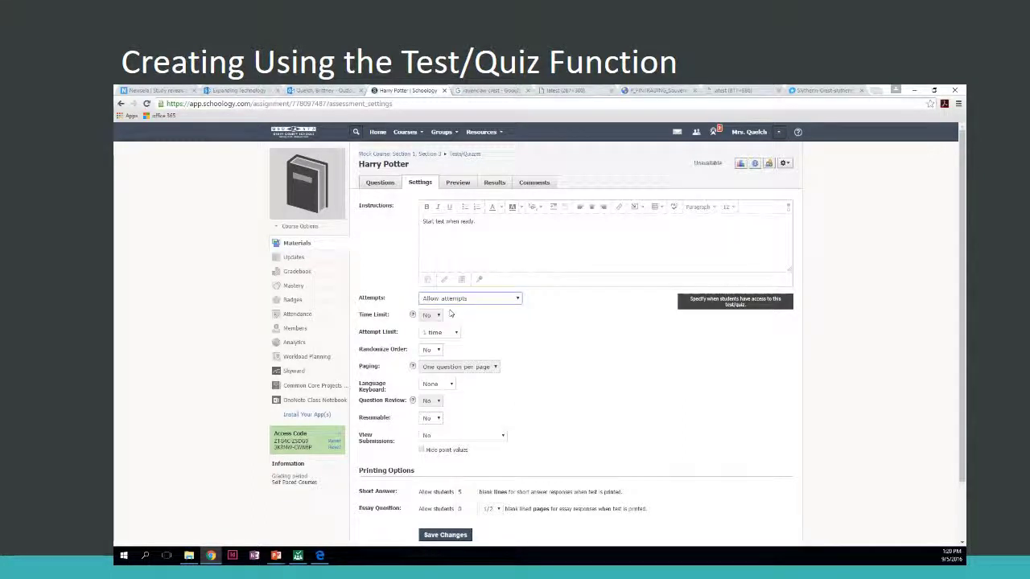
pyautogui.click(456, 301)
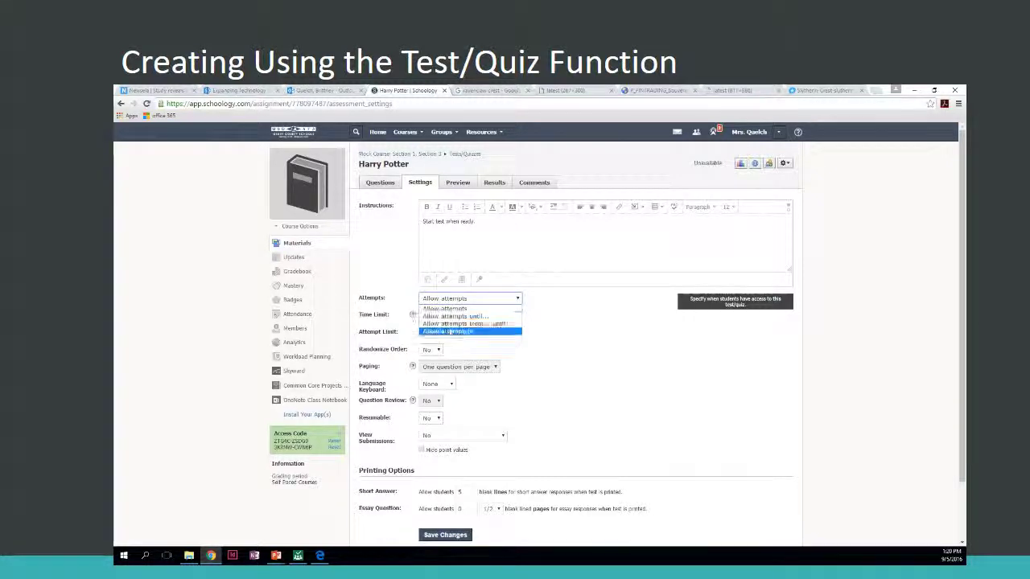
pyautogui.click(454, 310)
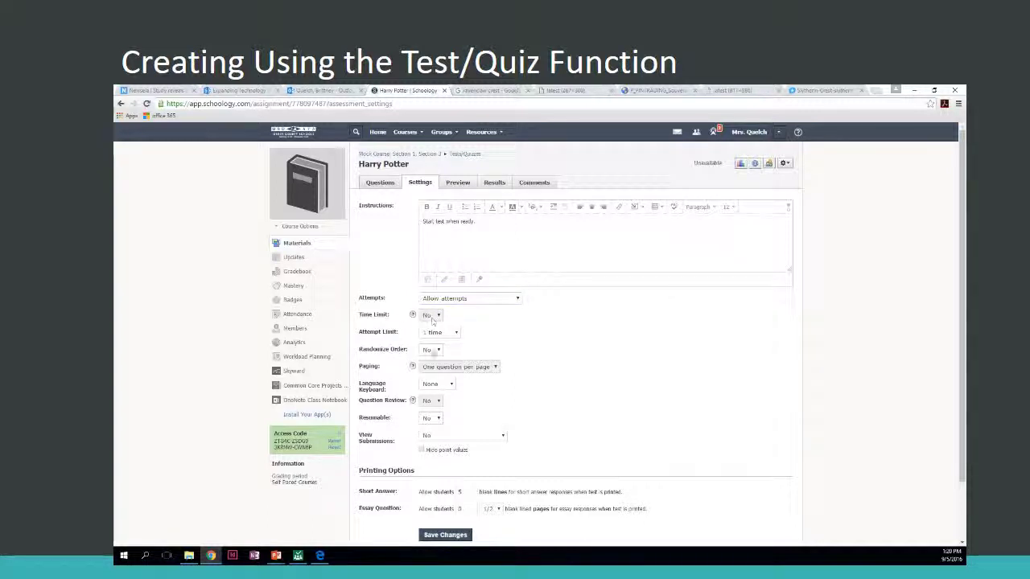
pyautogui.scroll(-1, 432, 356)
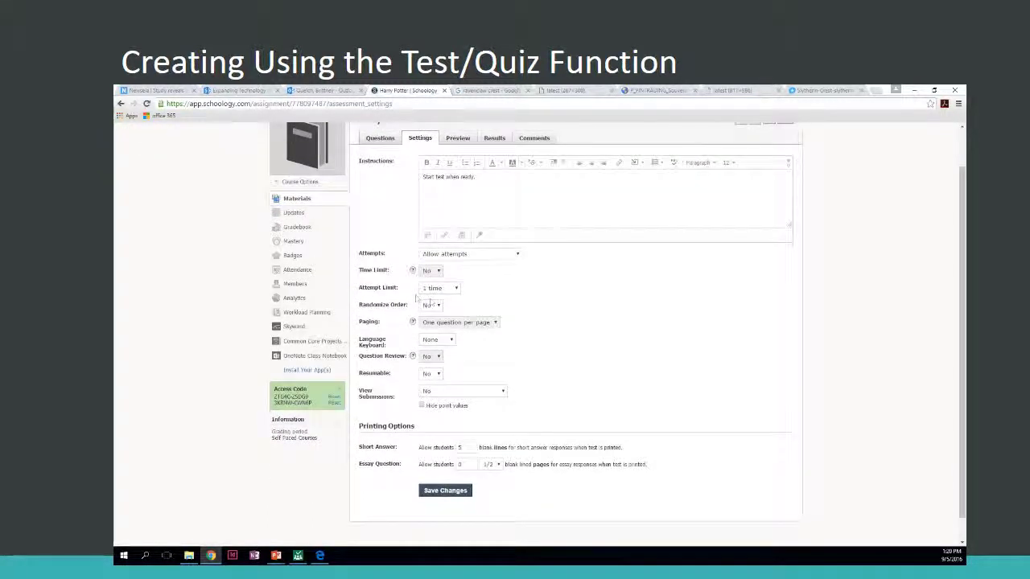
# - Set the quiz's attempt limit to 3 times and review the grading choices, leaving it graded by highest score
pyautogui.click(433, 289)
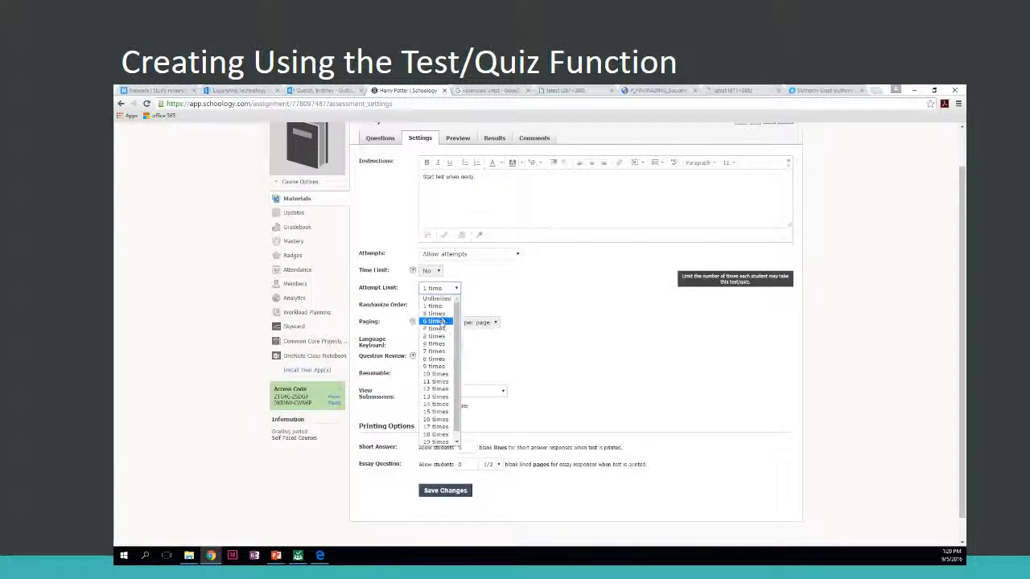
pyautogui.click(434, 321)
pyautogui.click(512, 341)
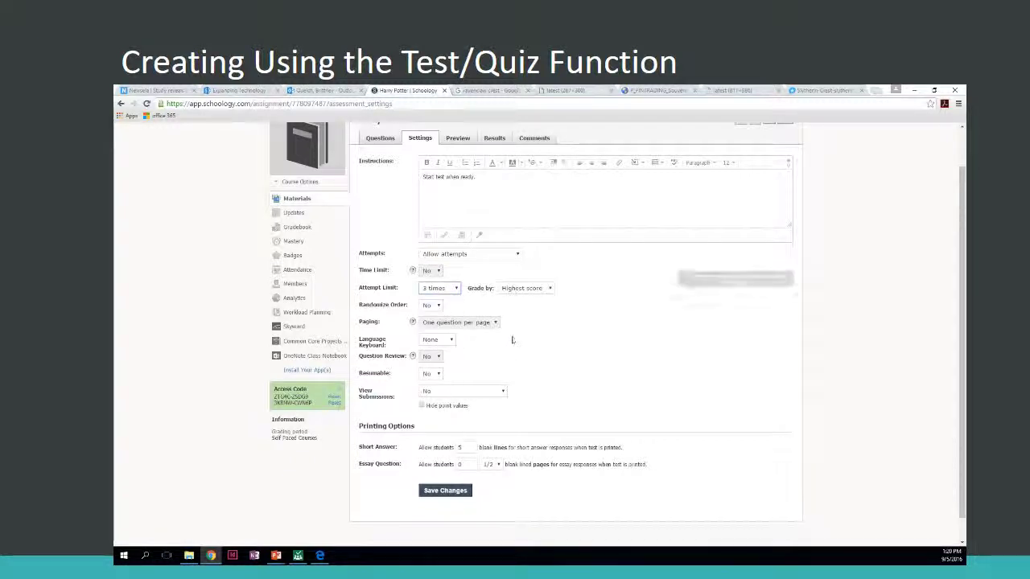
pyautogui.click(522, 288)
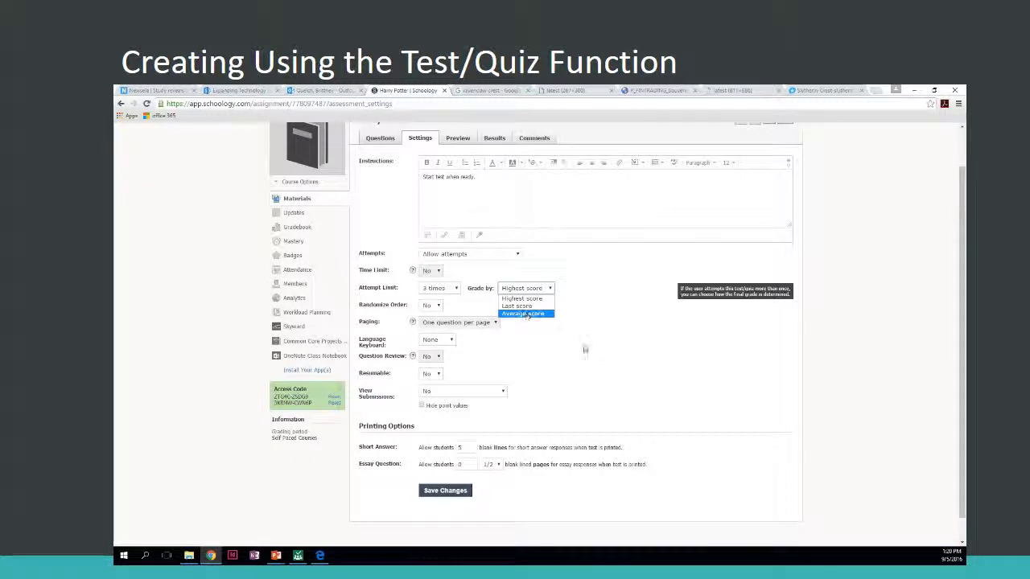
pyautogui.click(579, 353)
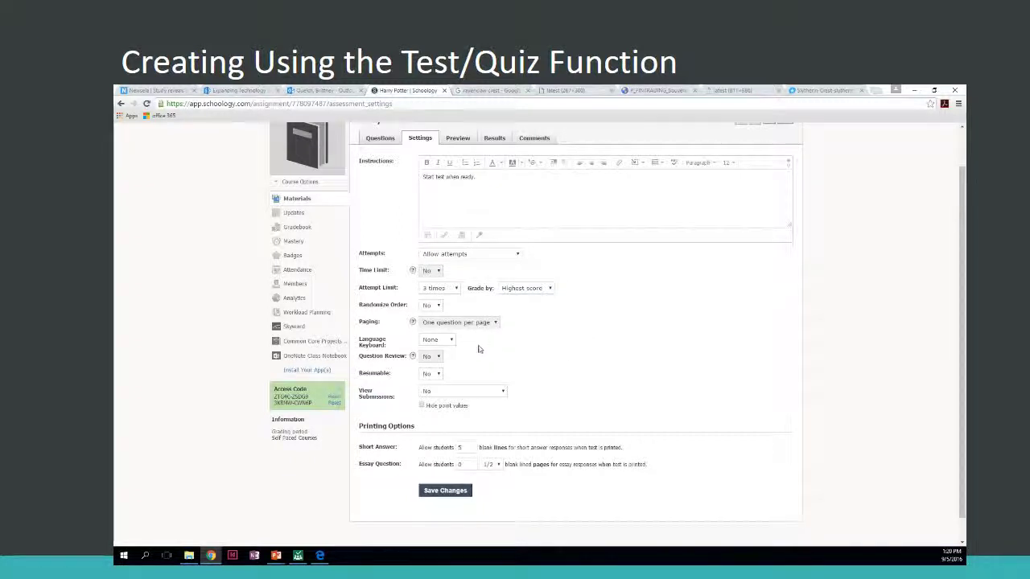
# - Check the language keyboard choices and set the quiz's Resumable option to Yes
pyautogui.click(447, 343)
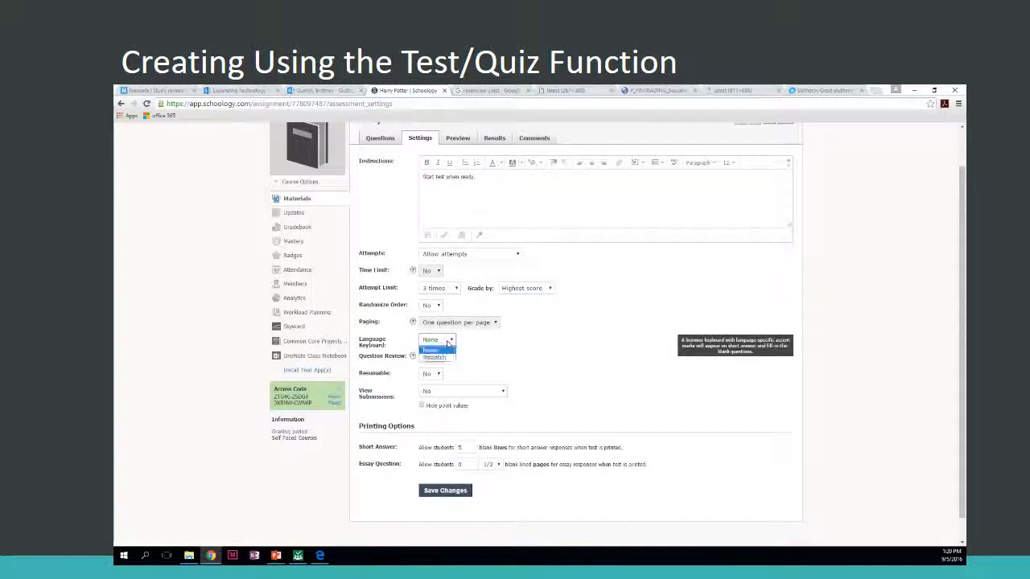
pyautogui.click(482, 360)
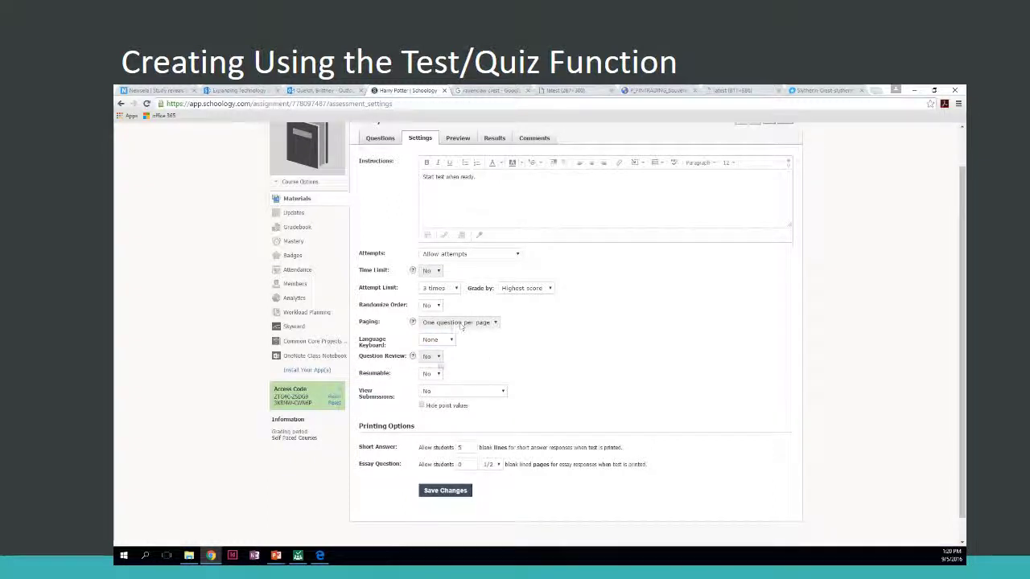
pyautogui.moveTo(380, 377)
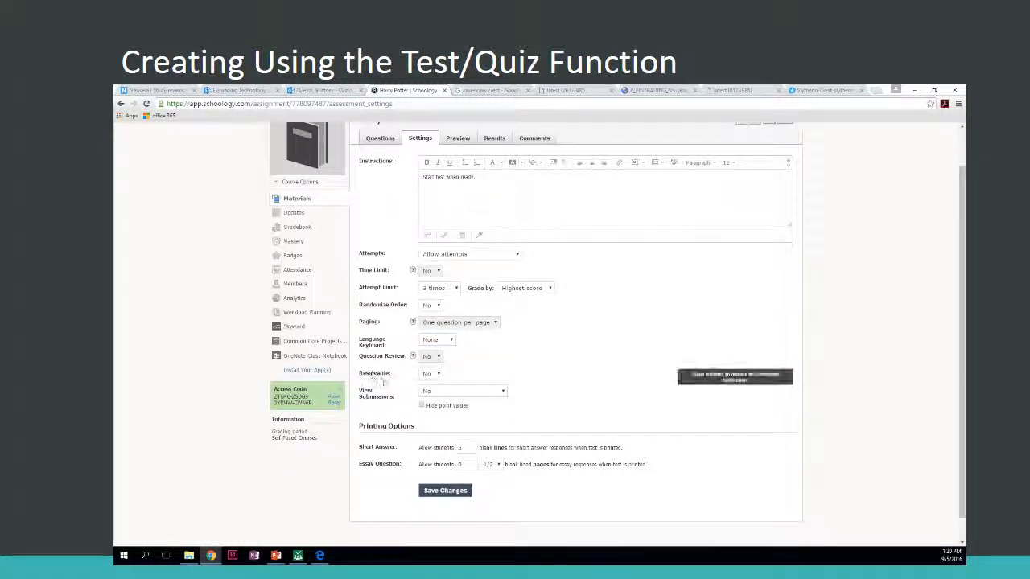
pyautogui.click(430, 374)
pyautogui.click(430, 392)
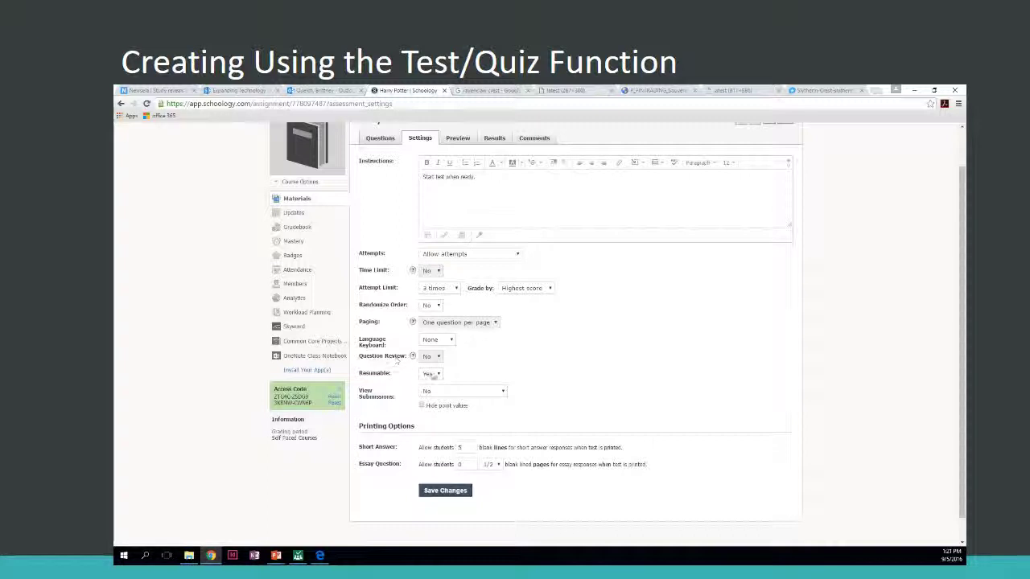
# - Compare the View Submissions choices, set the option to Yes, and save the quiz settings
pyautogui.click(432, 392)
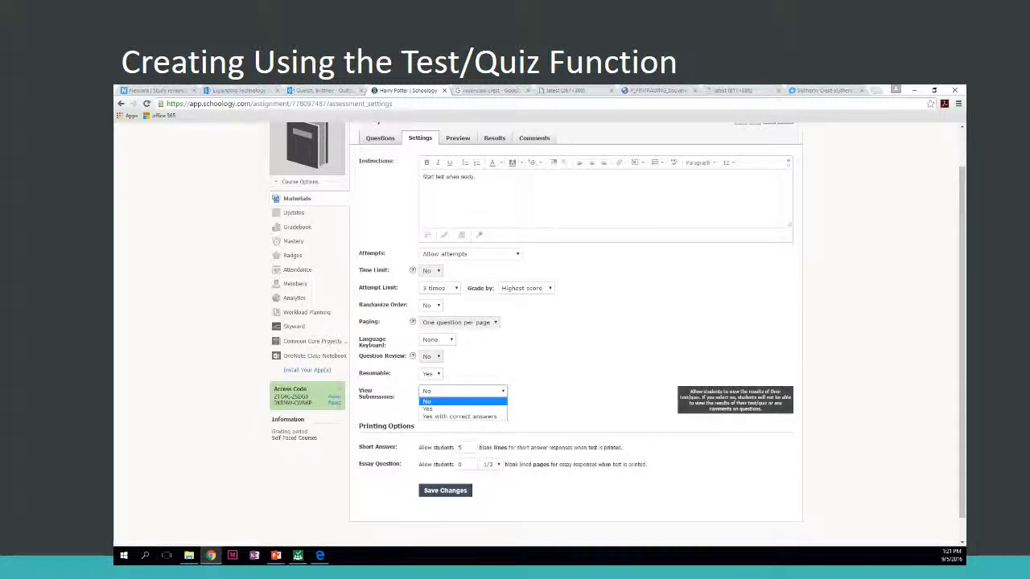
pyautogui.click(427, 402)
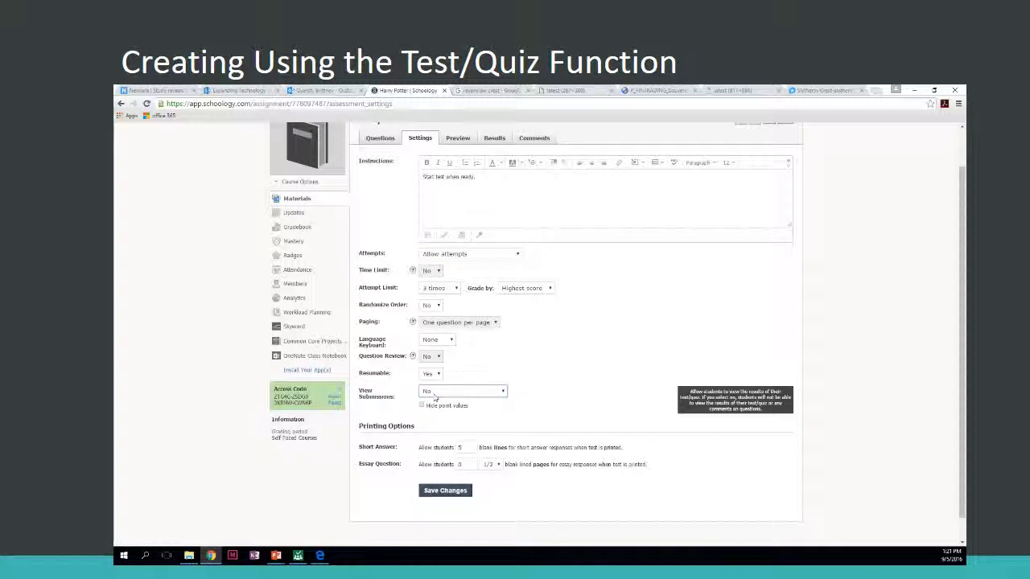
pyautogui.click(435, 394)
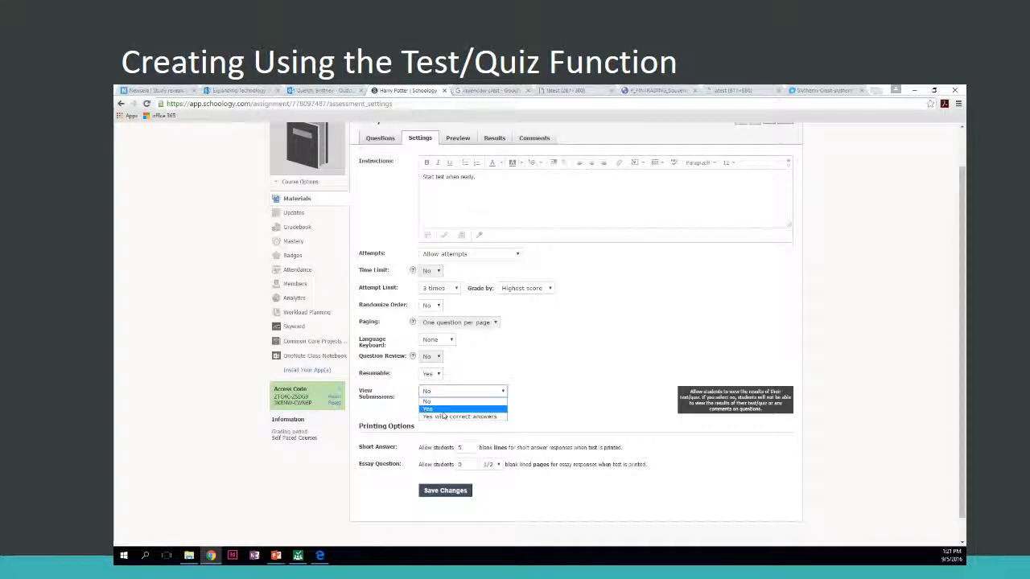
pyautogui.click(443, 411)
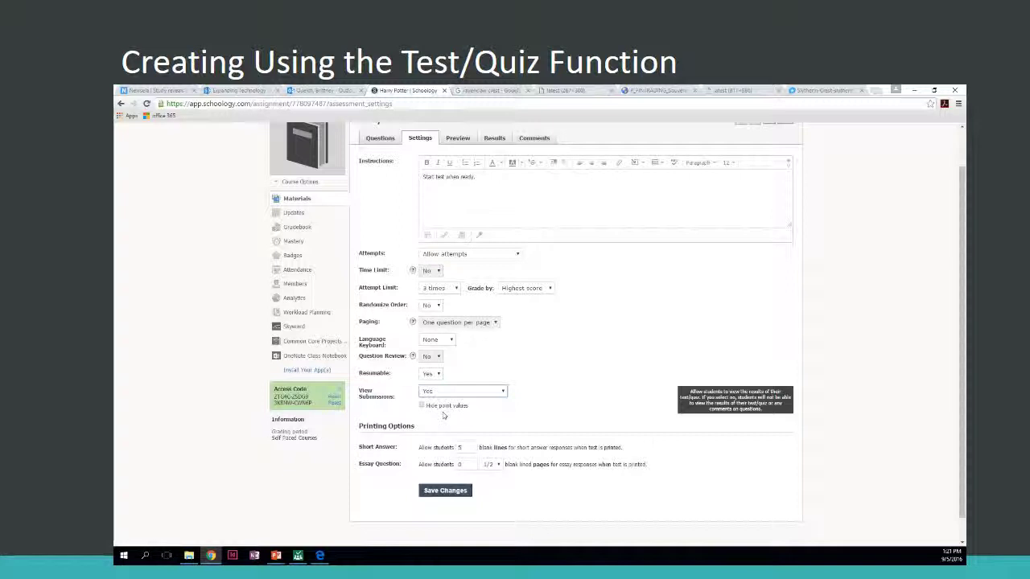
pyautogui.click(436, 391)
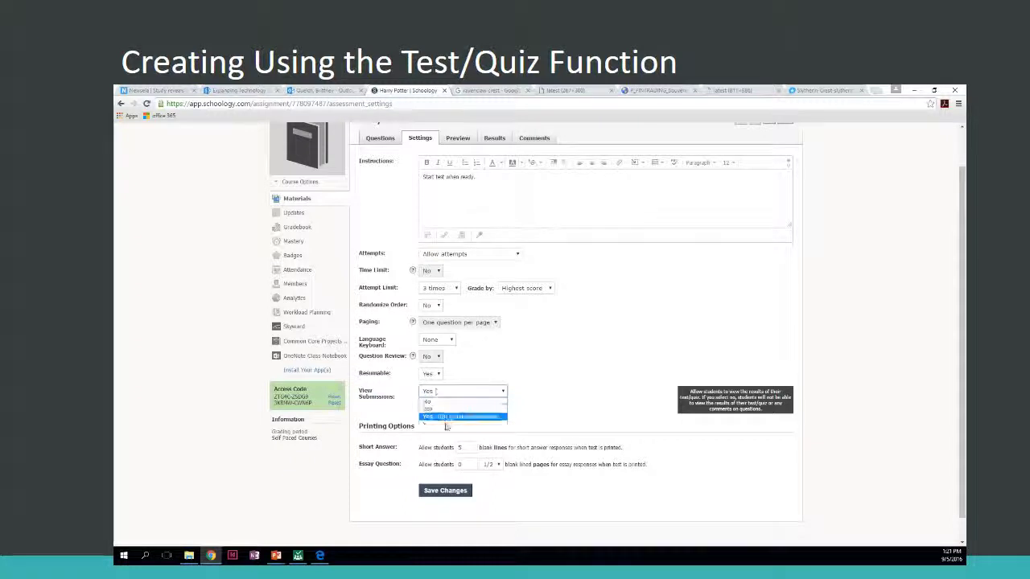
pyautogui.click(443, 417)
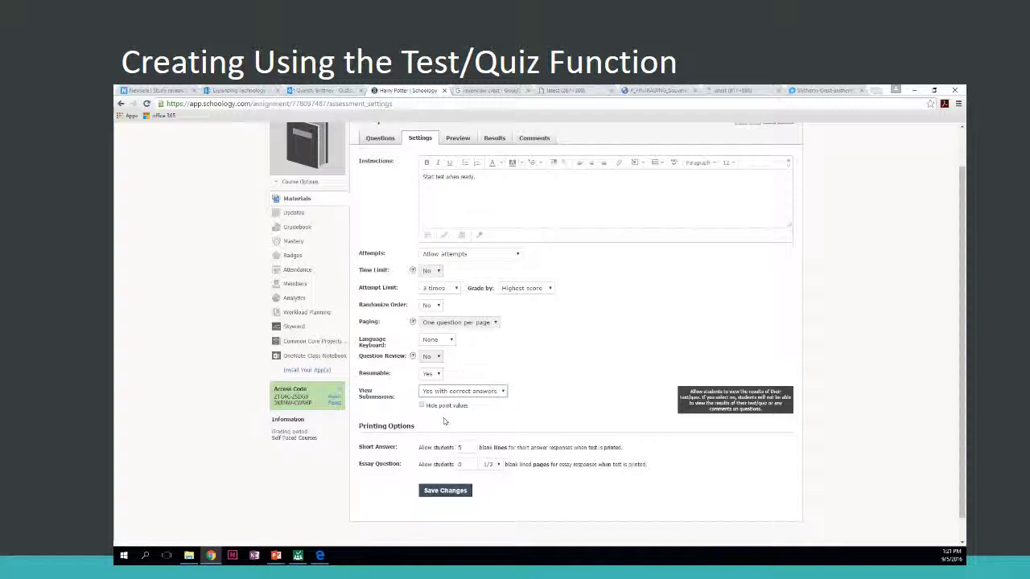
pyautogui.click(446, 392)
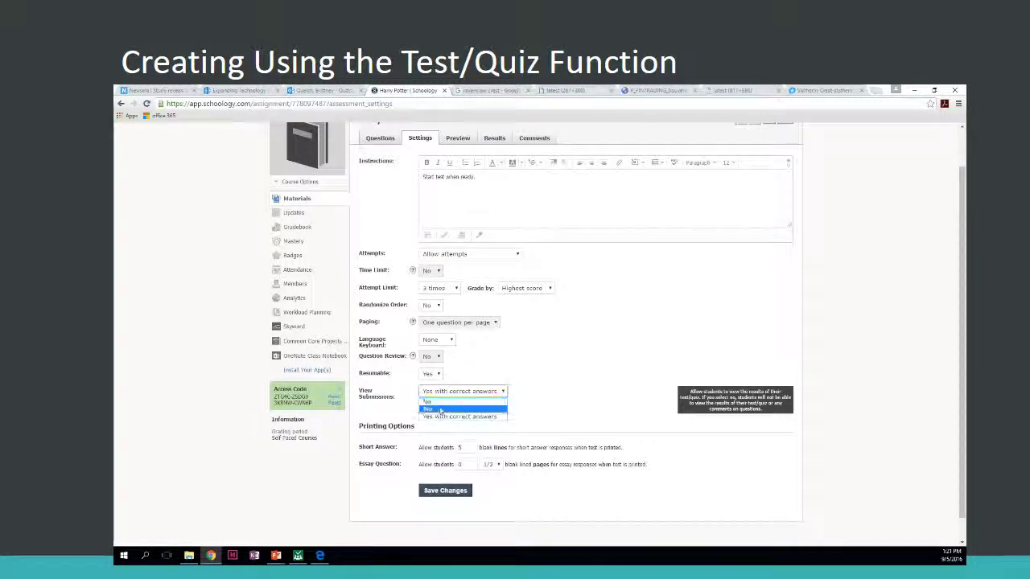
pyautogui.click(440, 407)
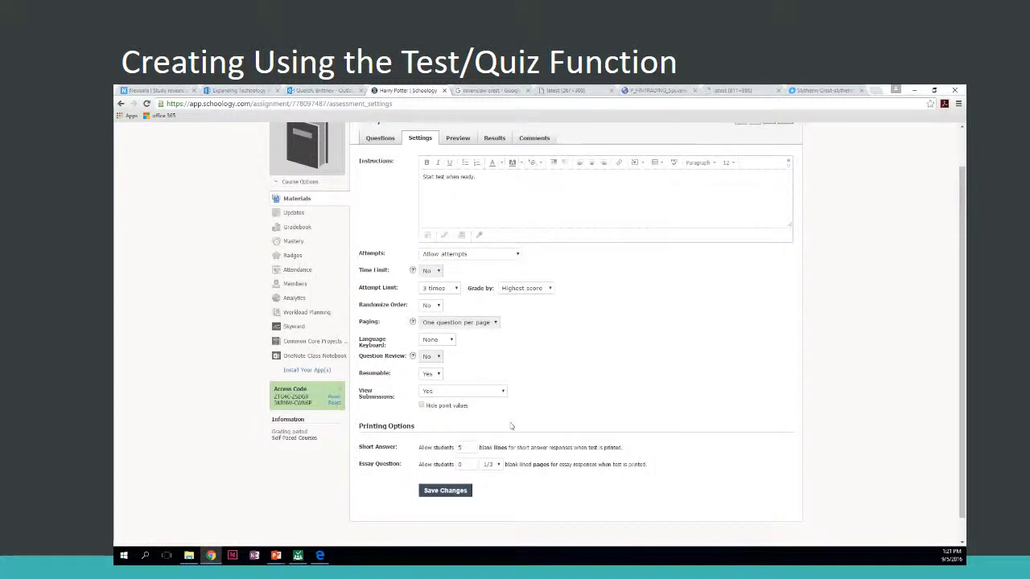
pyautogui.scroll(-1, 462, 413)
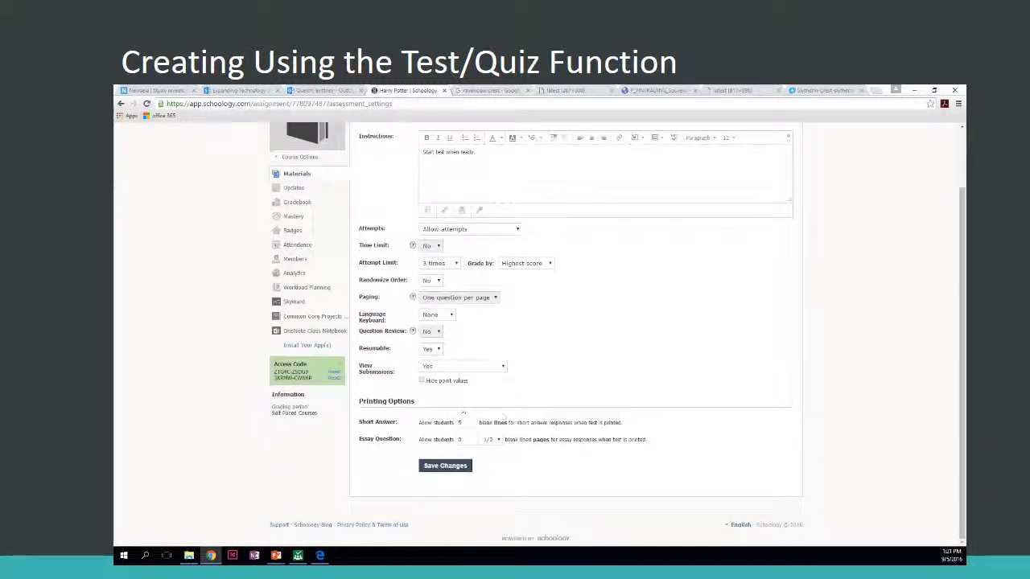
pyautogui.click(431, 470)
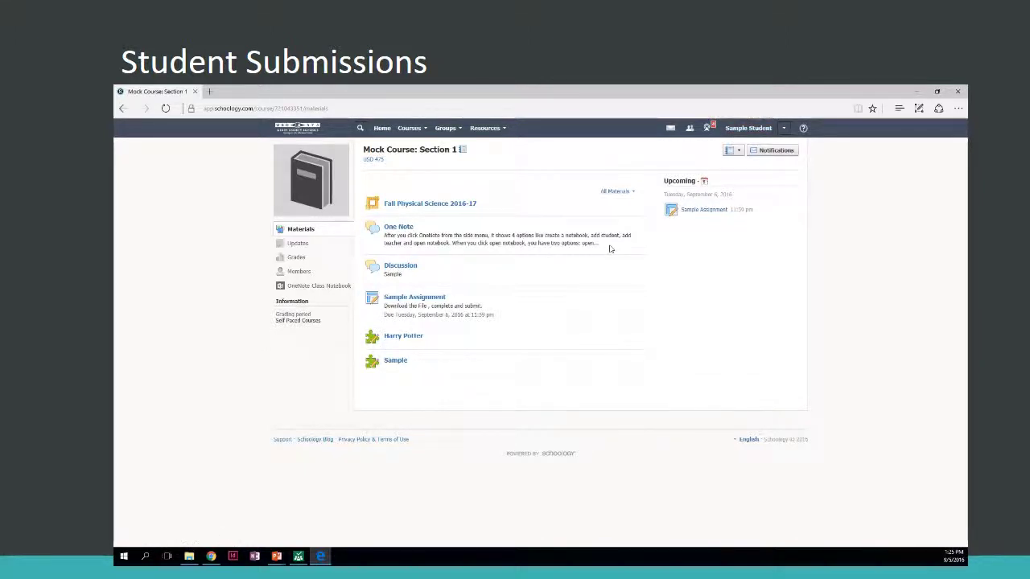
# - From the sample student's course materials, open the Harry Potter quiz and start a new attempt
pyautogui.click(404, 338)
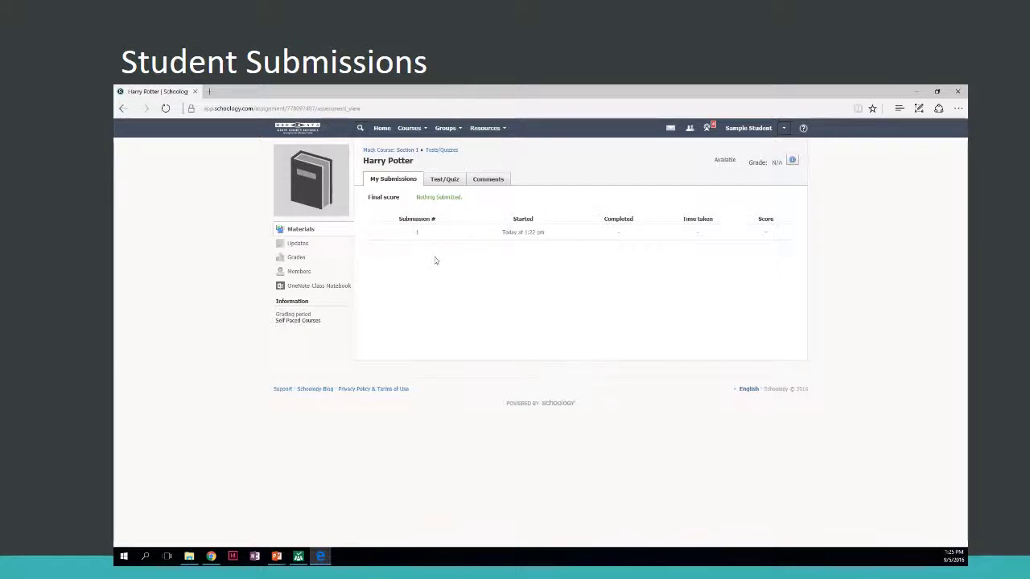
pyautogui.click(436, 184)
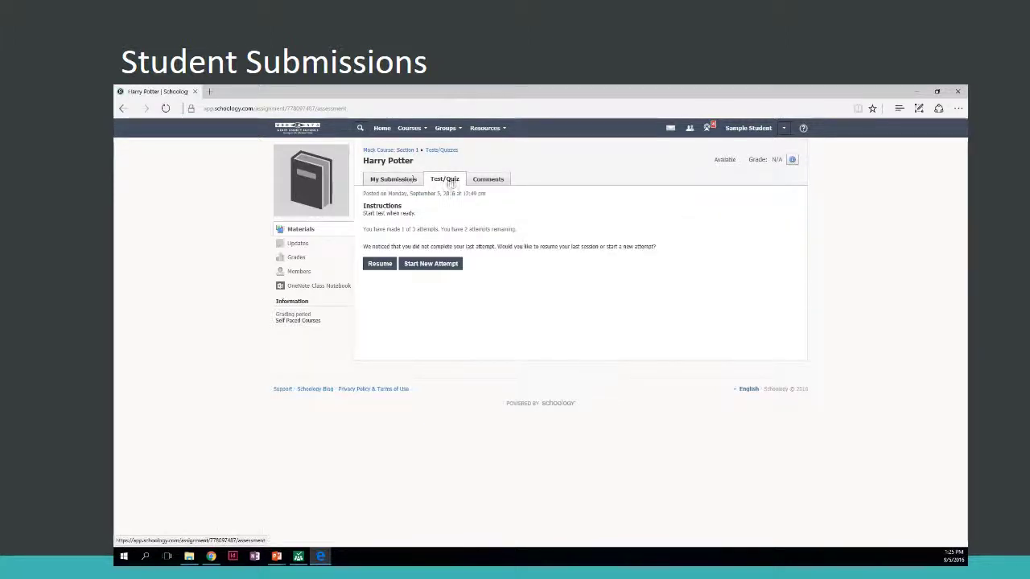
pyautogui.click(435, 264)
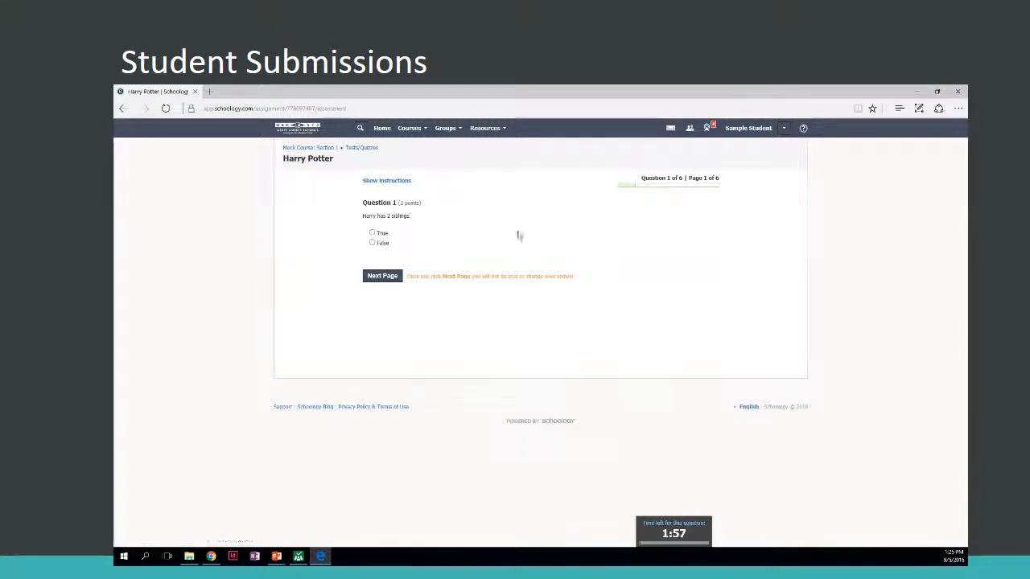
# - Answer question 1 with False, enter the filler correction "gyghjghjghg", and continue to question 2
pyautogui.click(376, 243)
pyautogui.click(374, 272)
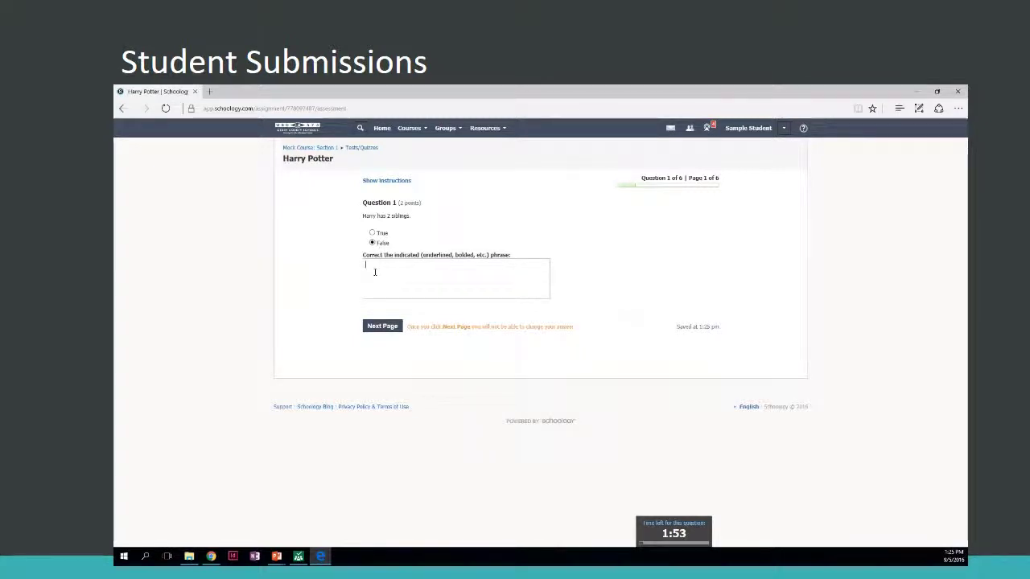
pyautogui.write('gyghjg')
pyautogui.write('hjghggh')
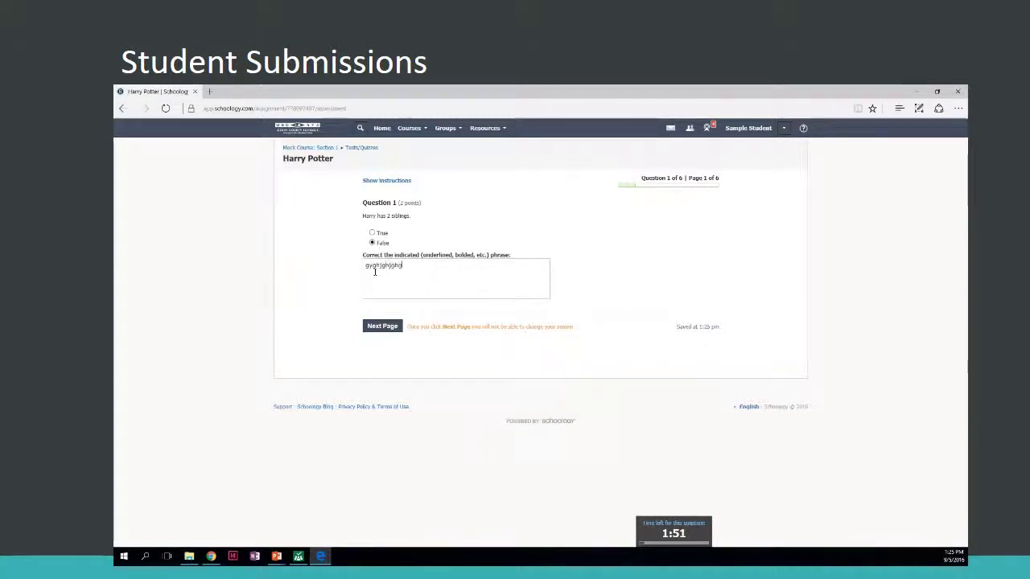
pyautogui.click(392, 328)
pyautogui.click(382, 324)
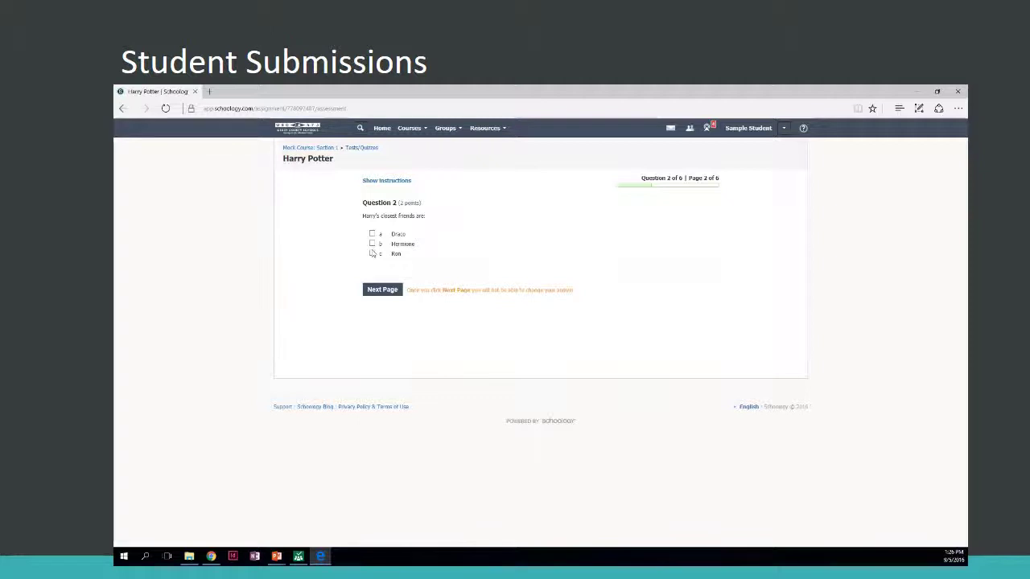
# - Choose Hermione for question 2, try reordering the children in question 3, and continue to question 4
pyautogui.click(371, 243)
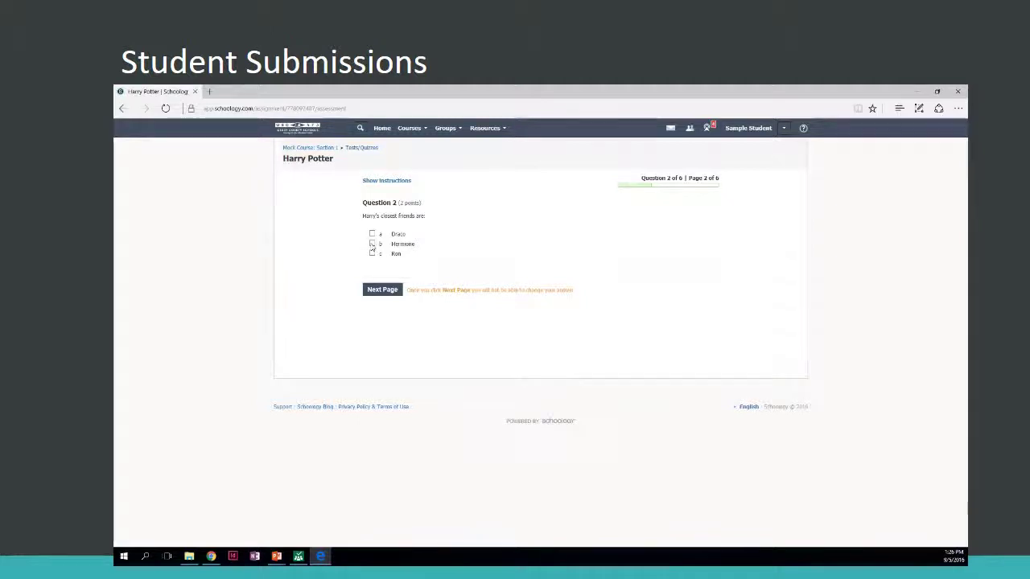
pyautogui.click(379, 290)
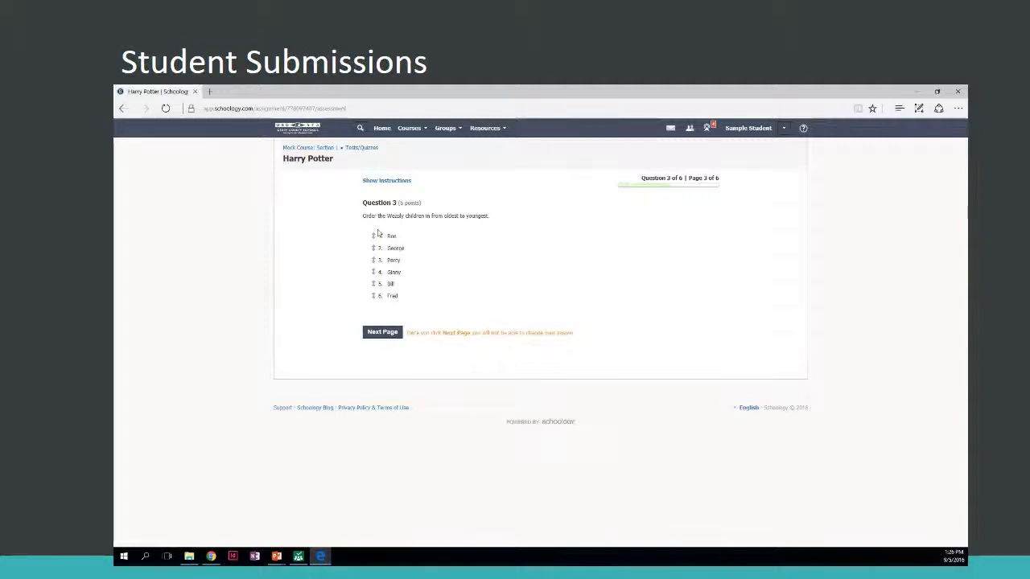
pyautogui.moveTo(371, 285)
pyautogui.mouseDown()
pyautogui.moveTo(373, 229)
pyautogui.moveTo(374, 284)
pyautogui.mouseUp()
pyautogui.click(383, 333)
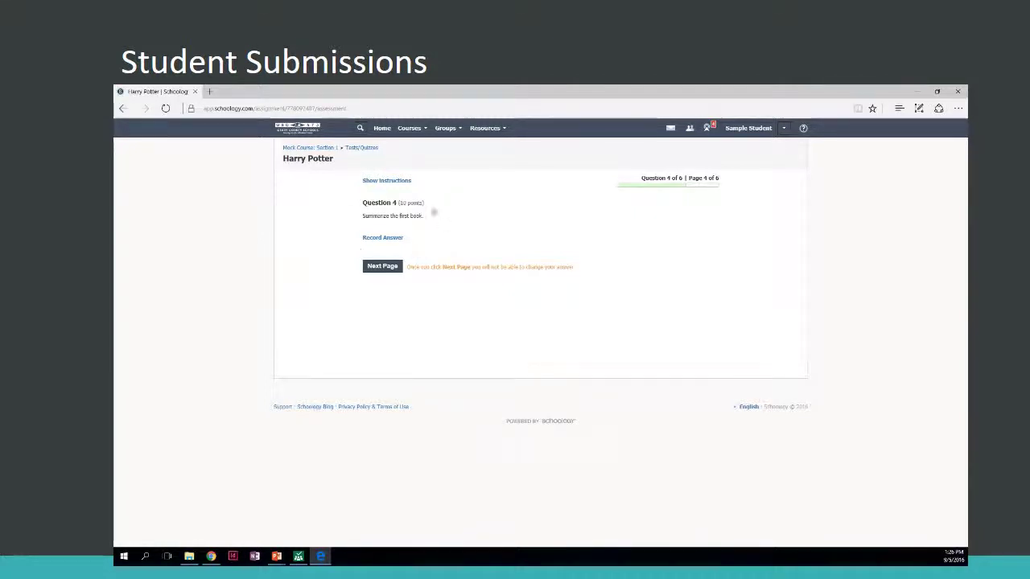
# - View the audio and video recording options for question 4, dismiss them, and continue to question 5
pyautogui.click(386, 238)
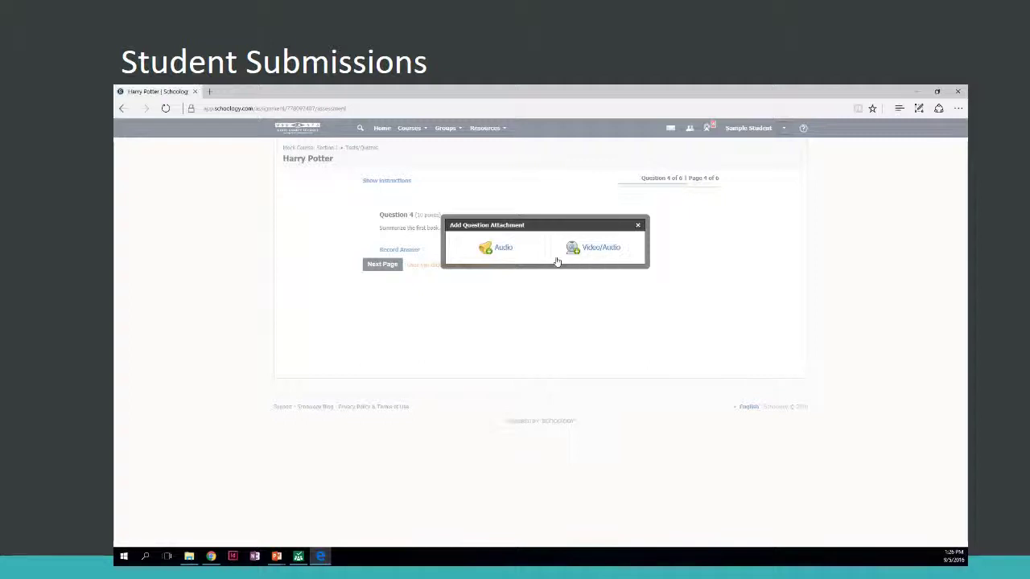
pyautogui.click(636, 227)
pyautogui.click(380, 265)
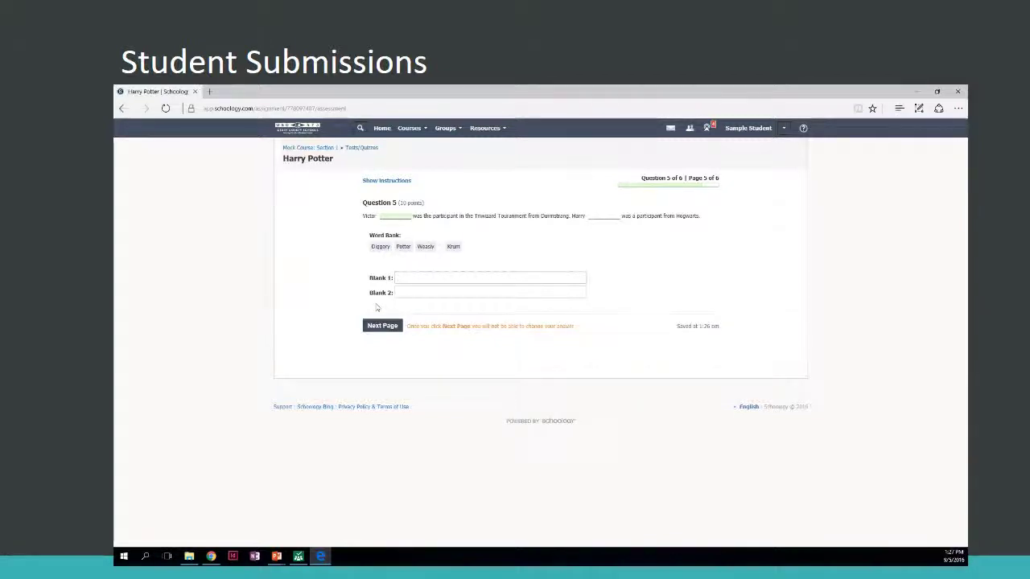
# - Fill question 5's first blank with Krum and second blank with Potter, trying the word bank, and continue to question 6
pyautogui.write('Krum')
pyautogui.click(407, 293)
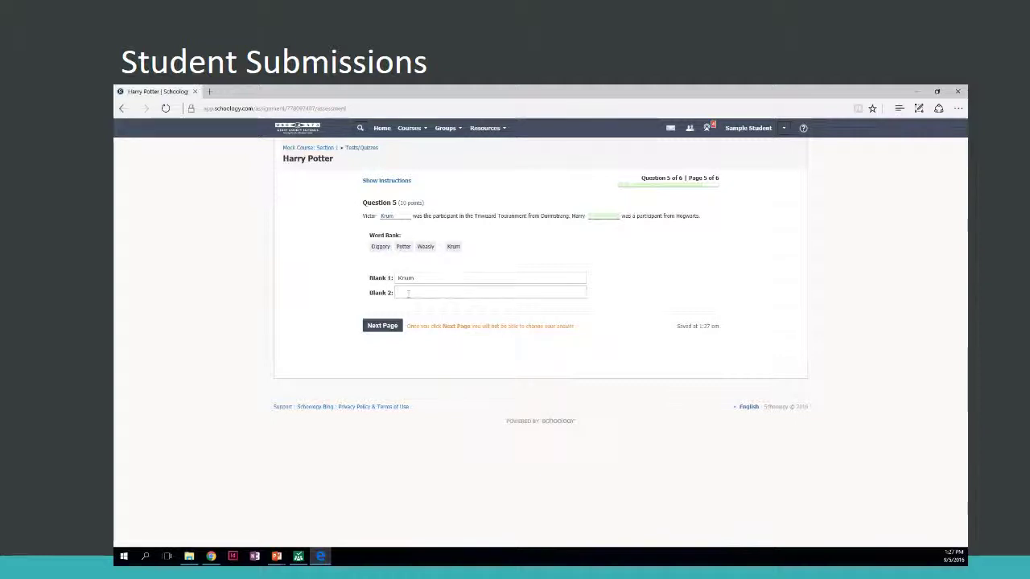
pyautogui.click(403, 248)
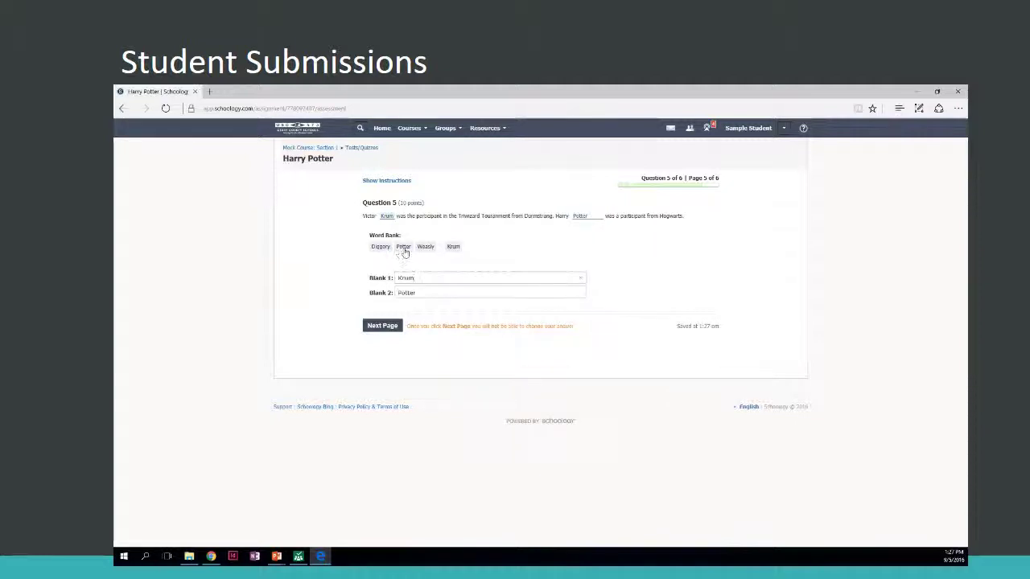
pyautogui.click(424, 248)
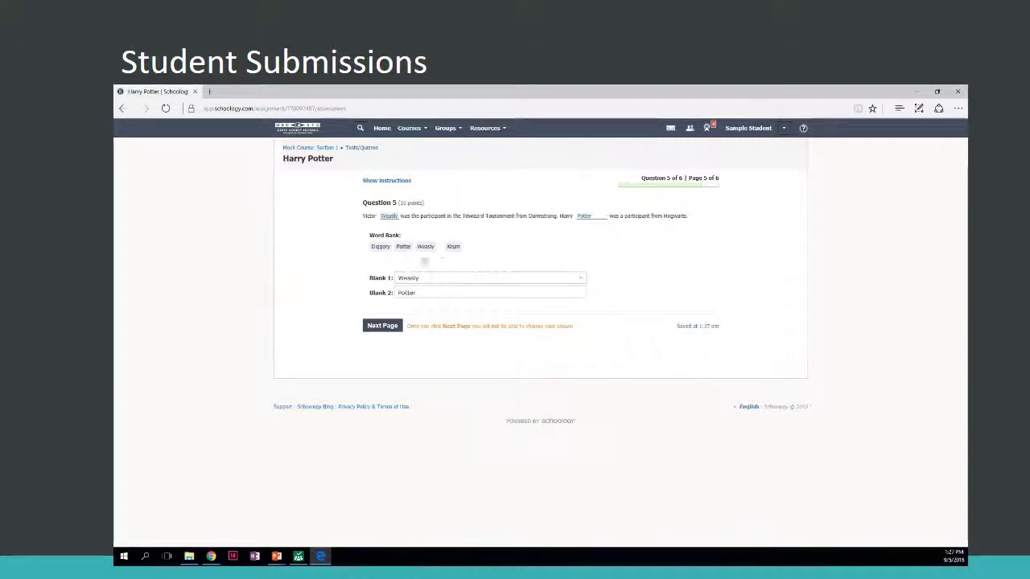
pyautogui.click(453, 248)
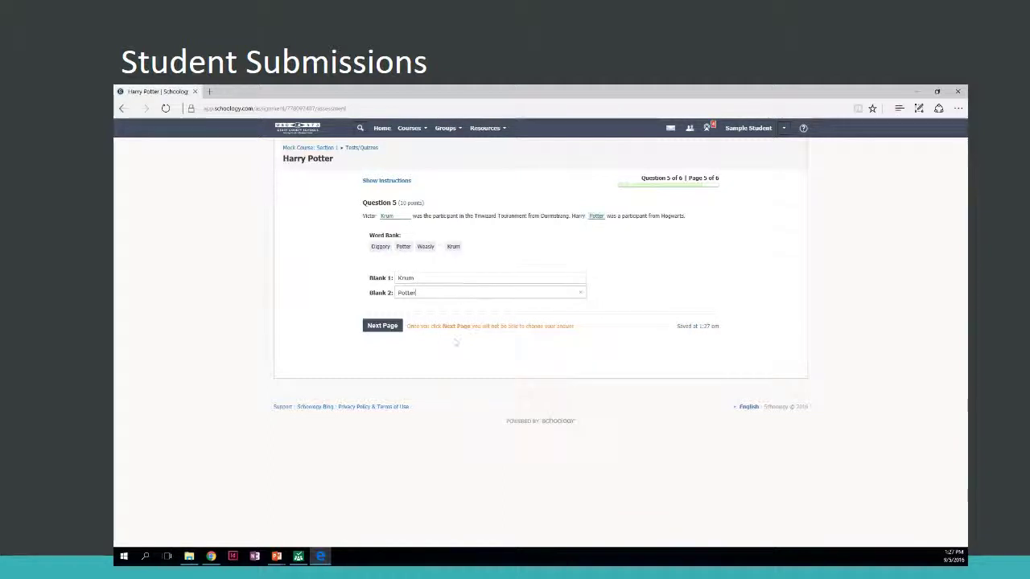
pyautogui.click(377, 328)
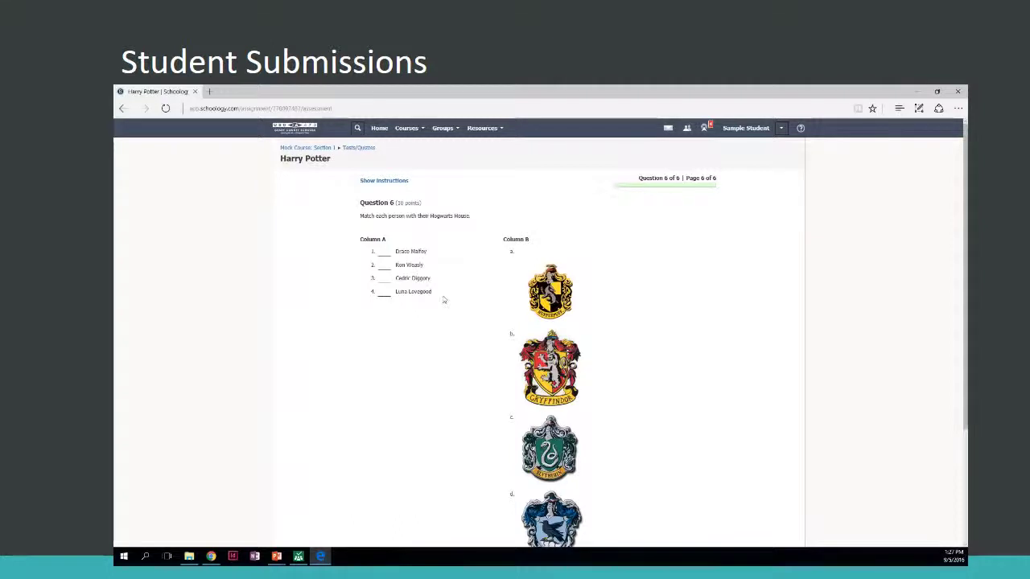
# - Match the people in question 6 to their houses: Draco Malfoy c, Ron Weasly b, Cedric Diggory a, Luna Lovegood d
pyautogui.scroll(-3, 443, 300)
pyautogui.scroll(3, 442, 299)
pyautogui.scroll(-1, 507, 249)
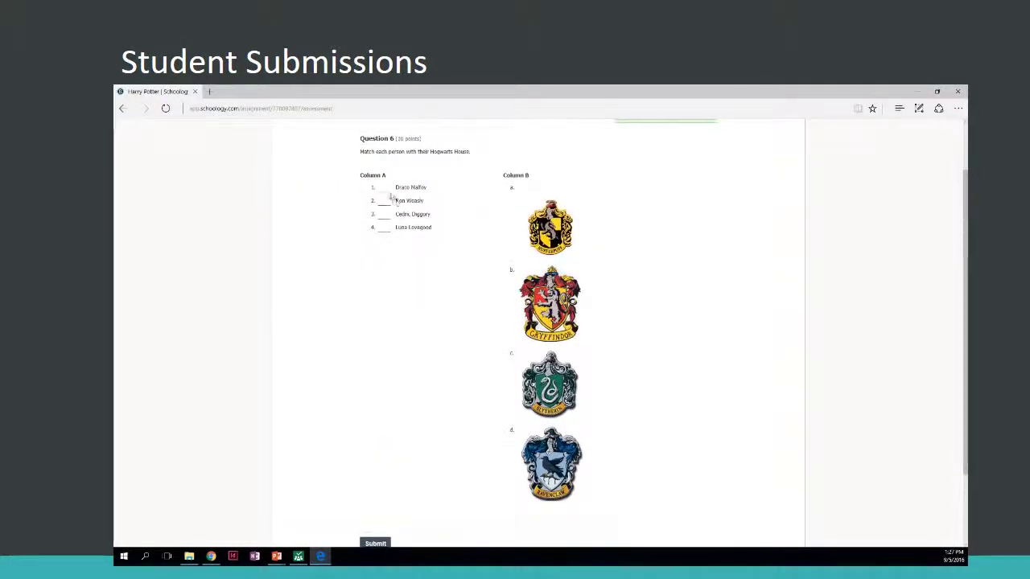
pyautogui.click(384, 189)
pyautogui.write('c')
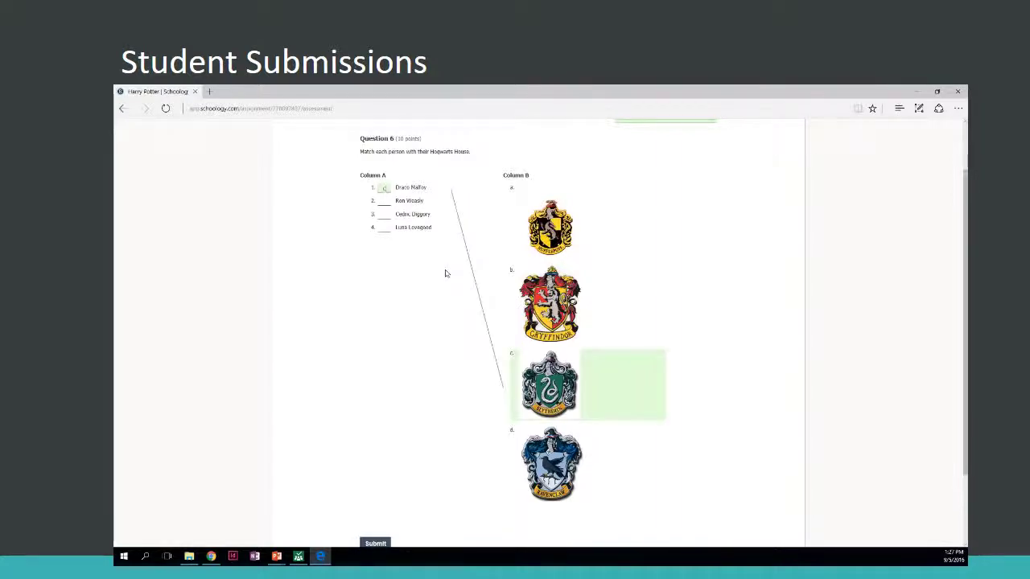
pyautogui.press('Tab')
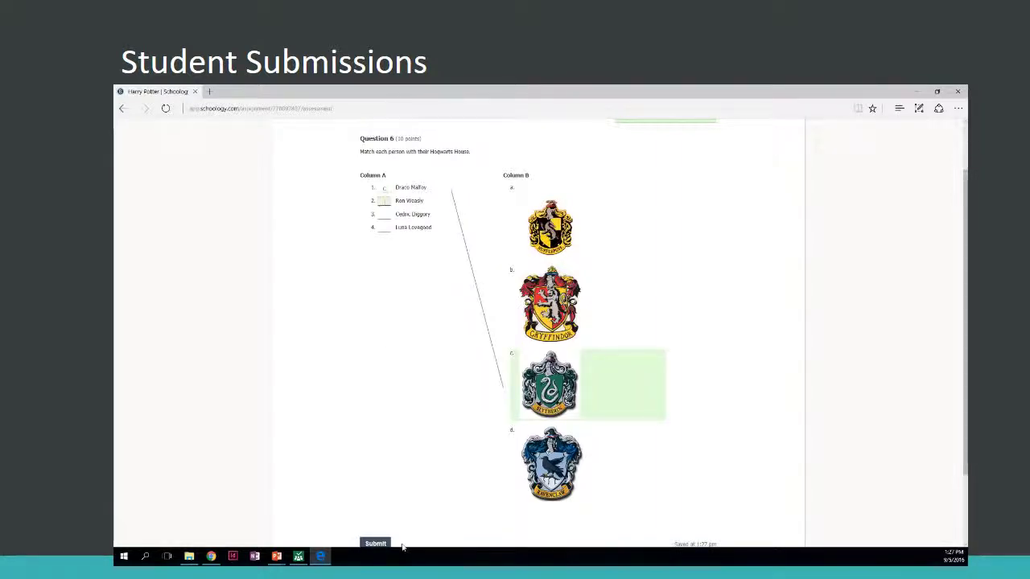
pyautogui.write('b')
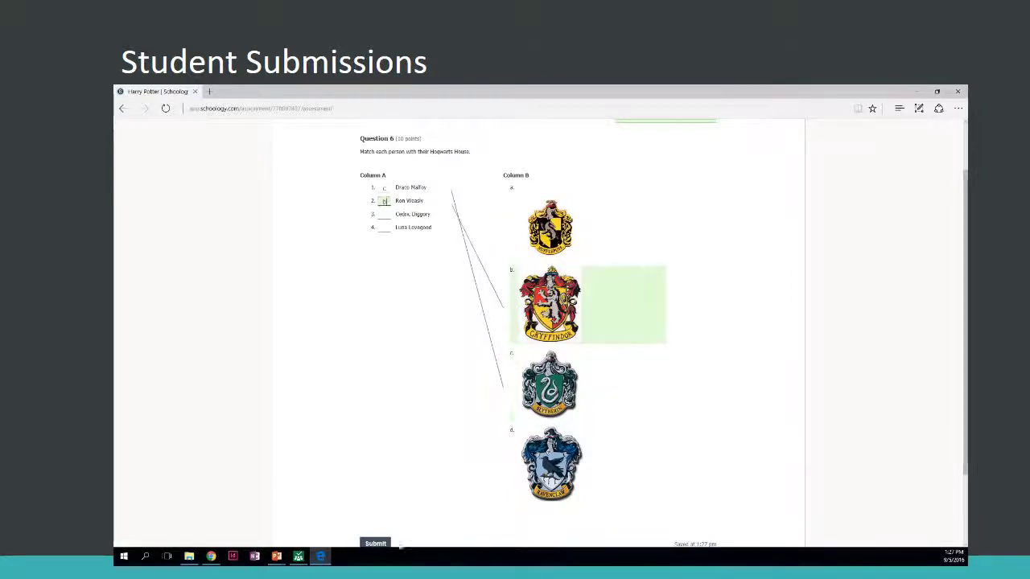
pyautogui.press('Tab')
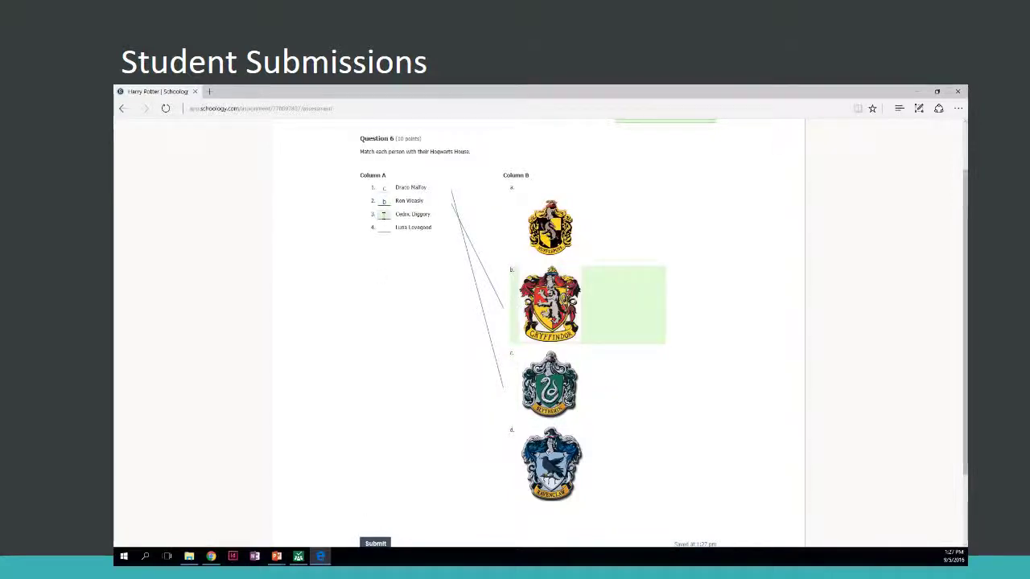
pyautogui.write('a')
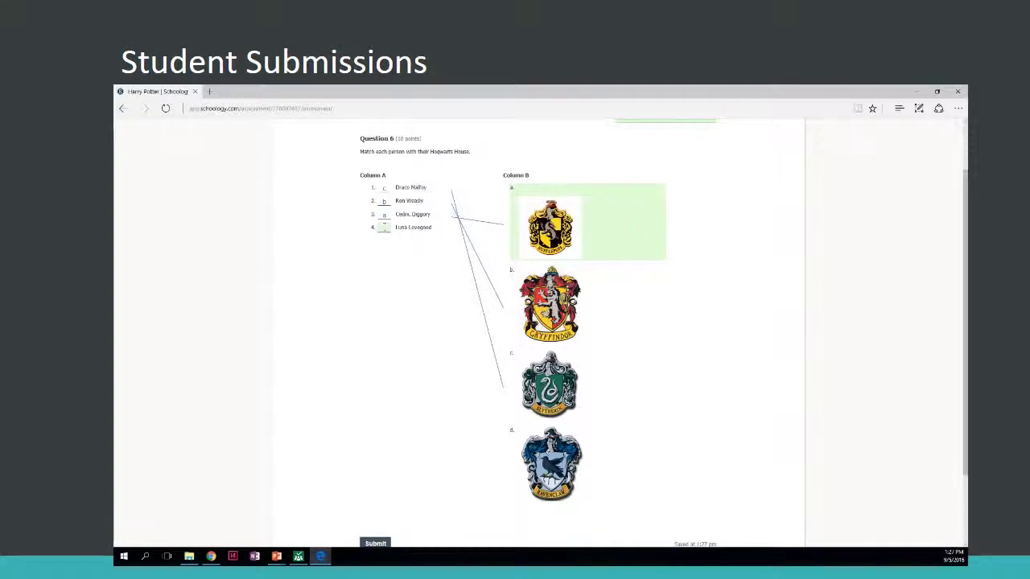
pyautogui.press('Tab')
pyautogui.write('d')
pyautogui.click(396, 297)
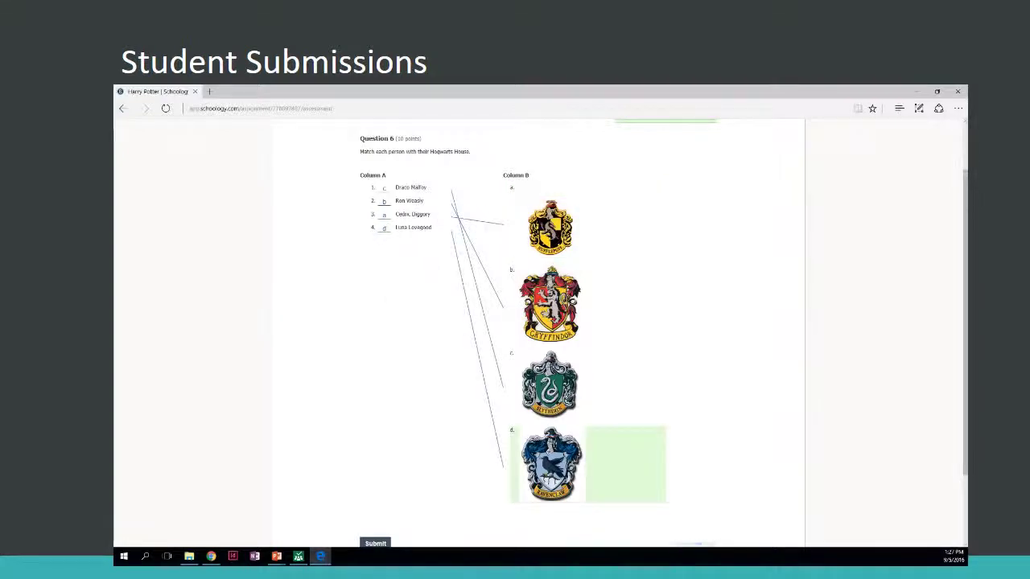
# - Submit the completed Harry Potter assessment and confirm the submission
pyautogui.scroll(-1, 378, 494)
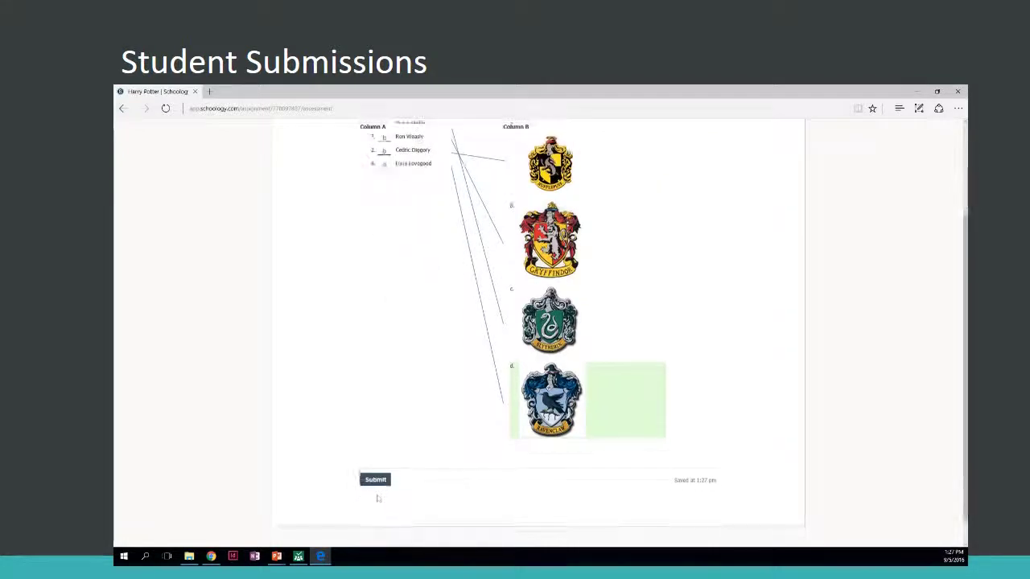
pyautogui.click(373, 479)
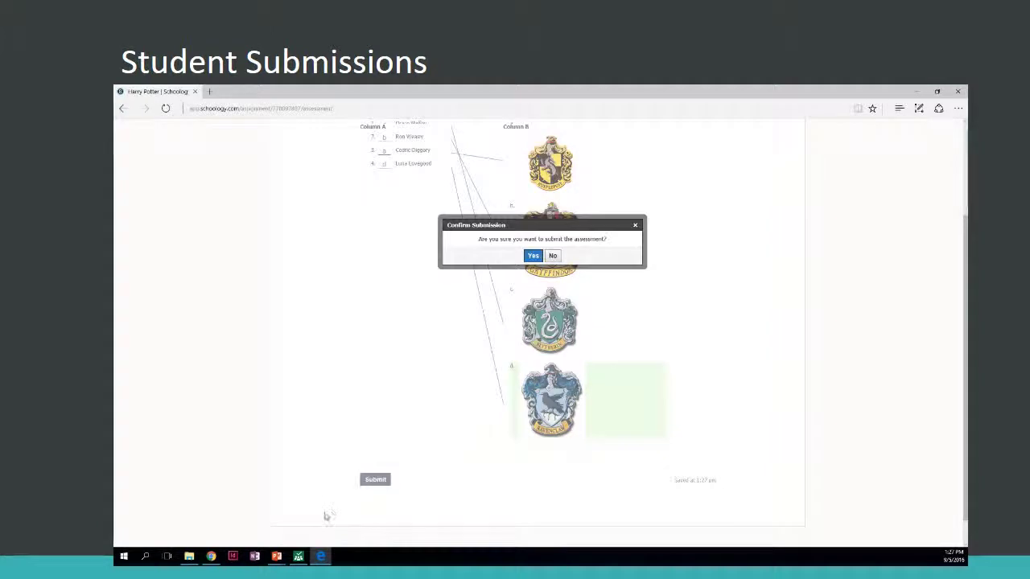
pyautogui.click(534, 256)
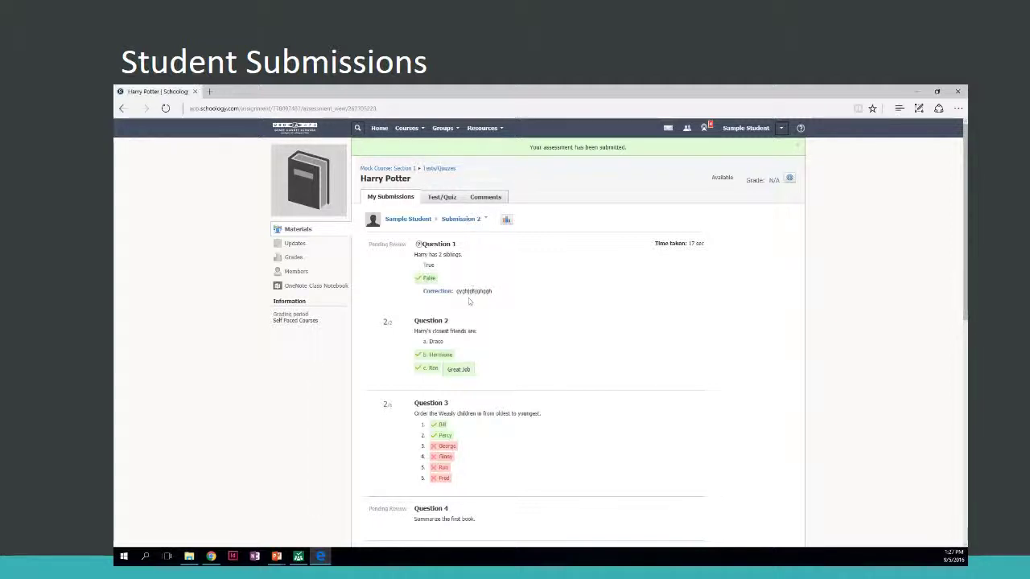
# - Review the student's submitted quiz from question 1 to question 6, including the feedback shown beside the Ron answer in question 2
pyautogui.scroll(-1, 468, 305)
pyautogui.scroll(-6, 455, 317)
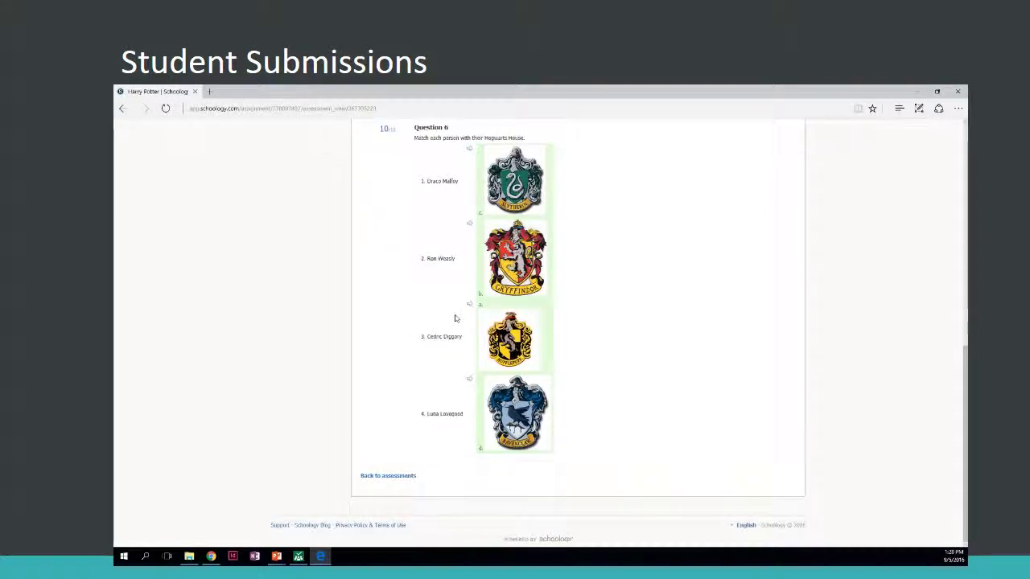
pyautogui.scroll(7, 454, 315)
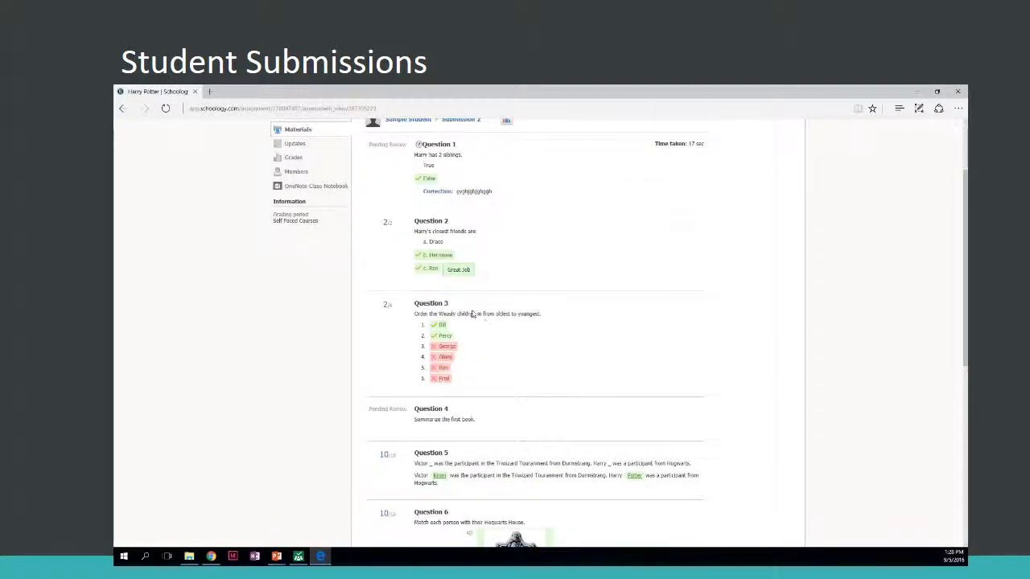
pyautogui.scroll(2, 483, 315)
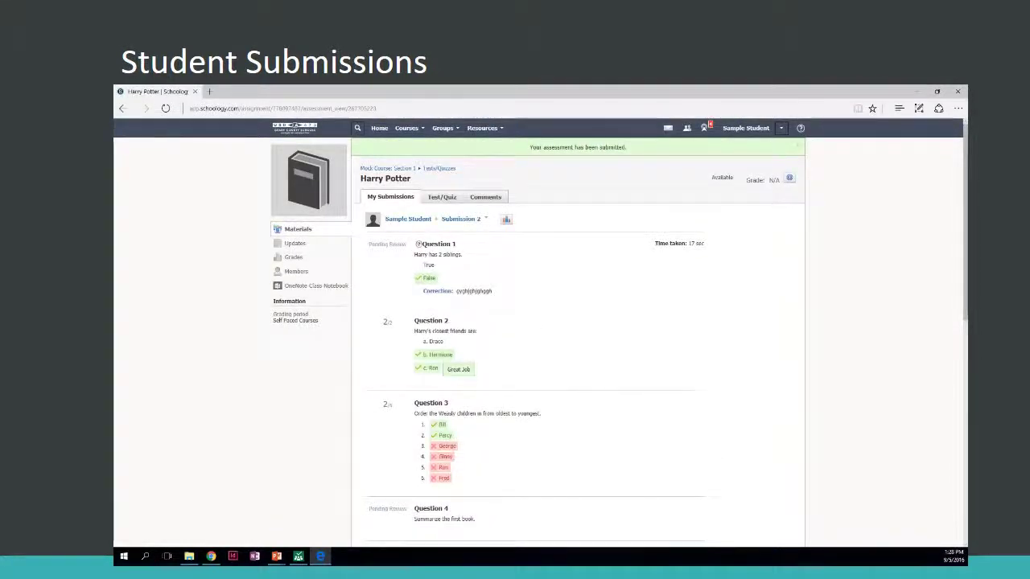
pyautogui.moveTo(484, 368); pyautogui.dragTo(431, 372)
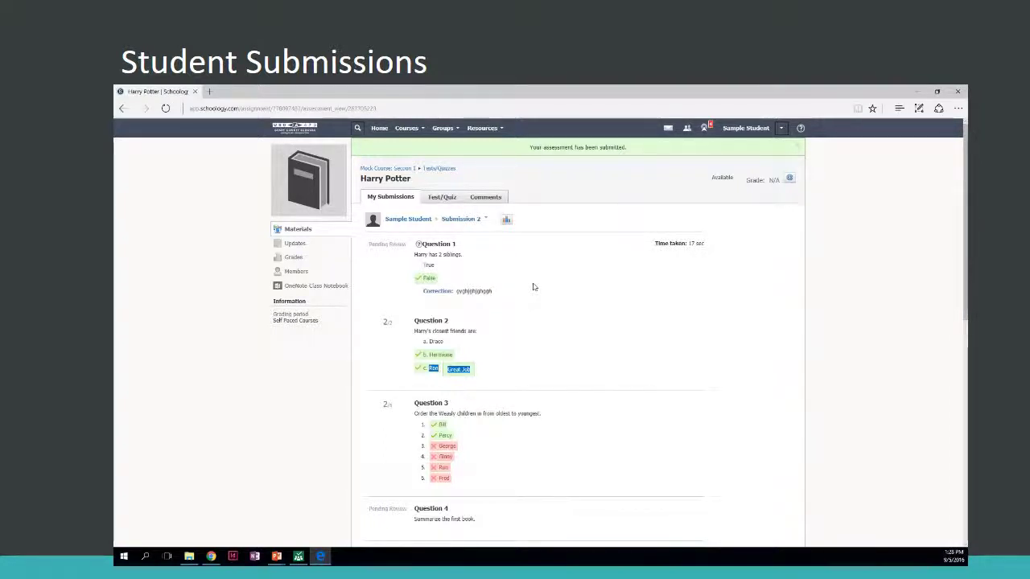
pyautogui.scroll(-3, 488, 304)
pyautogui.scroll(-5, 489, 303)
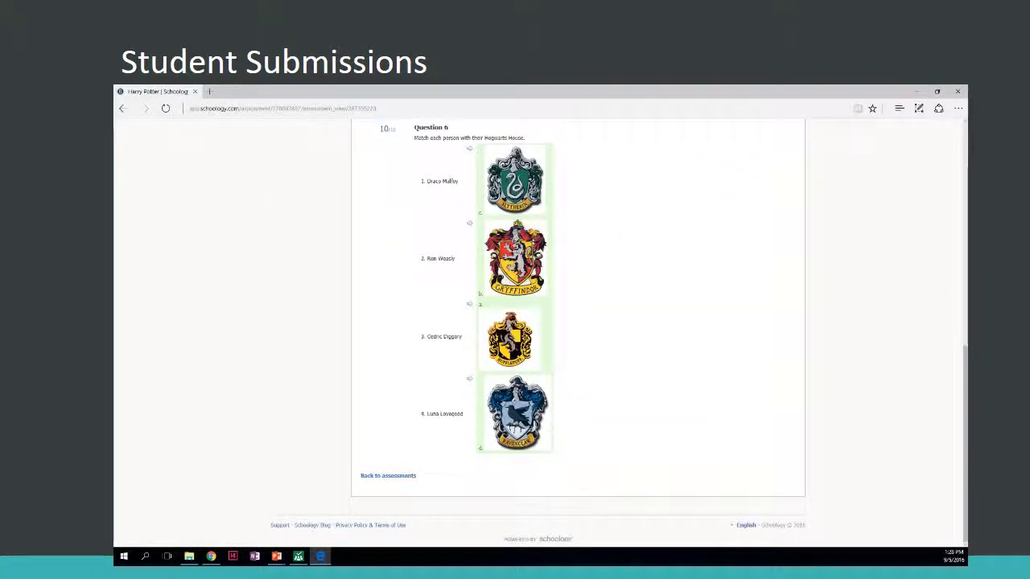
pyautogui.scroll(3, 378, 481)
pyautogui.scroll(6, 378, 481)
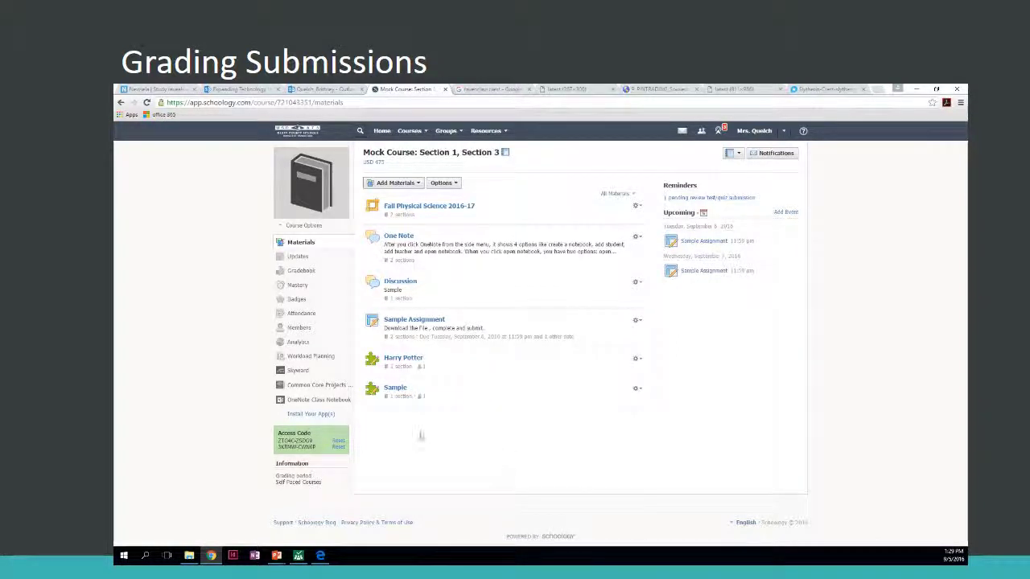
# - From the teacher's course materials, open the Harry Potter quiz and open the student's submission 2 for viewing and editing
pyautogui.click(402, 357)
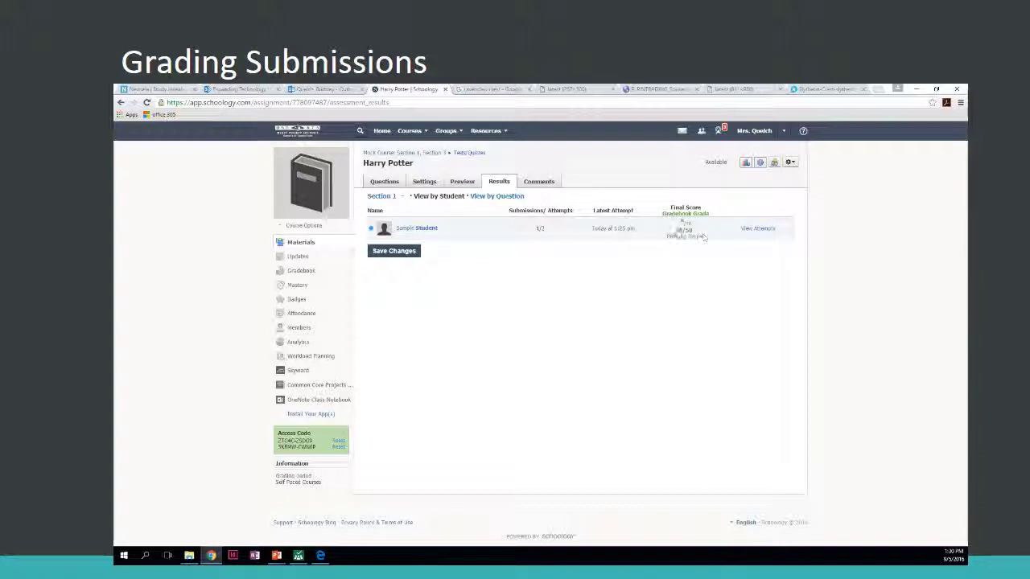
pyautogui.click(757, 228)
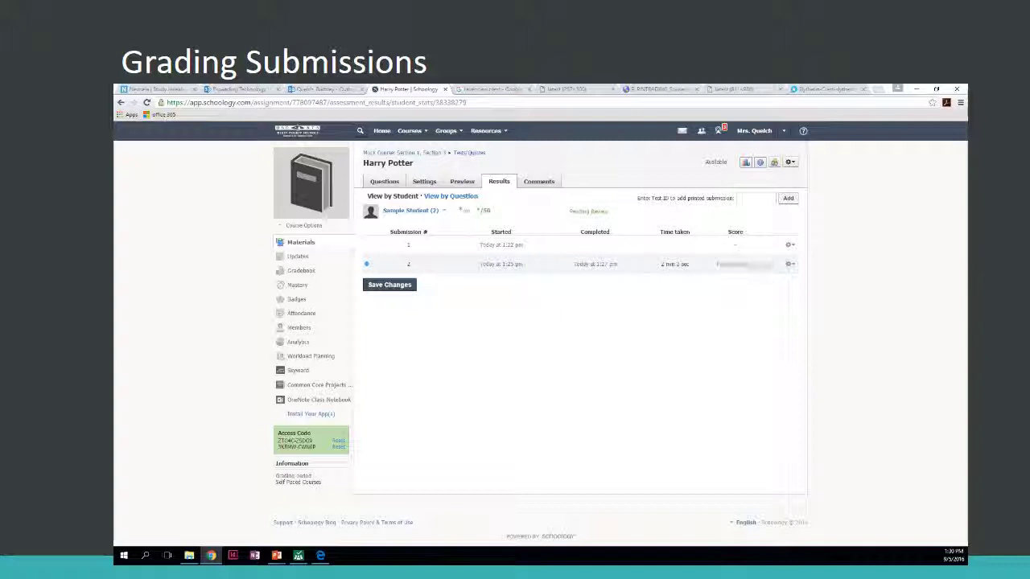
pyautogui.click(790, 264)
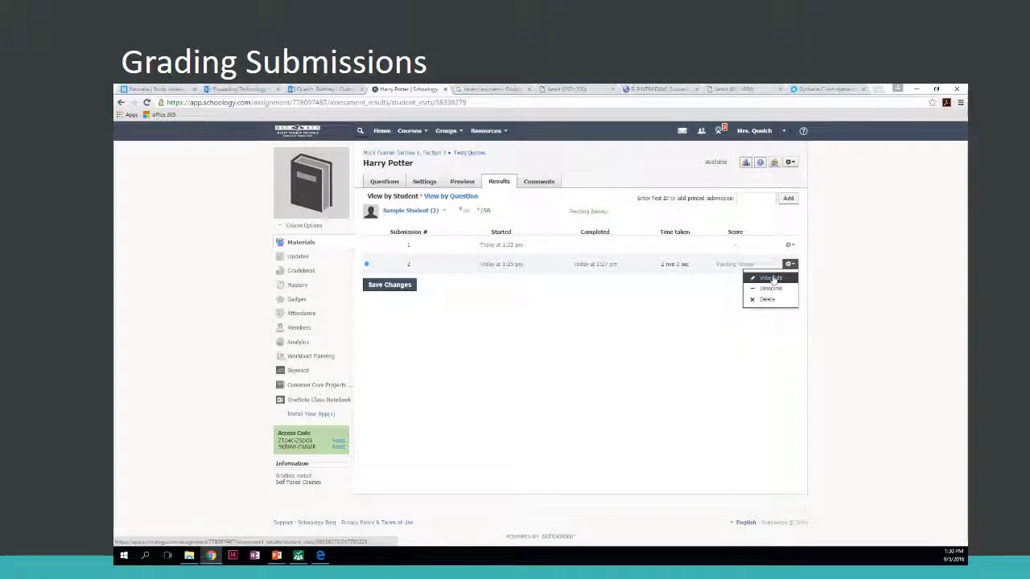
pyautogui.click(773, 279)
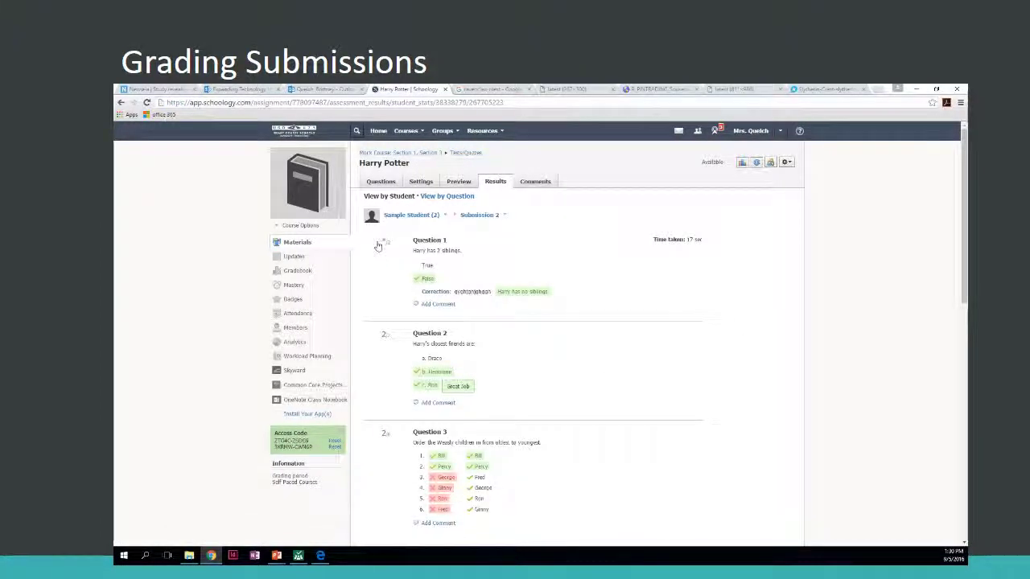
# - Look through the submission's answers and set the score for question 1 to 1 out of 2 points
pyautogui.scroll(-8, 380, 258)
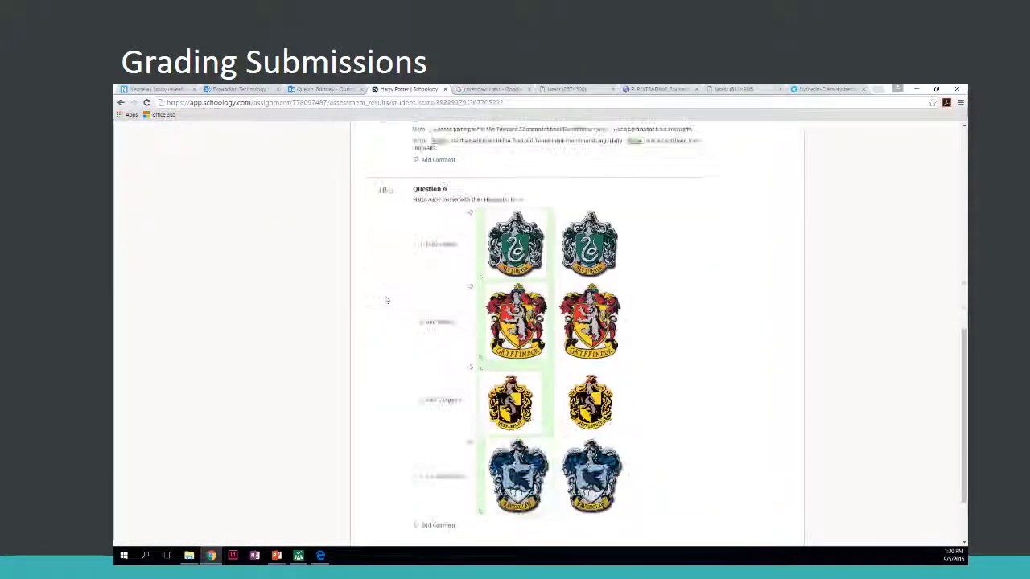
pyautogui.scroll(-2, 386, 300)
pyautogui.scroll(3, 402, 338)
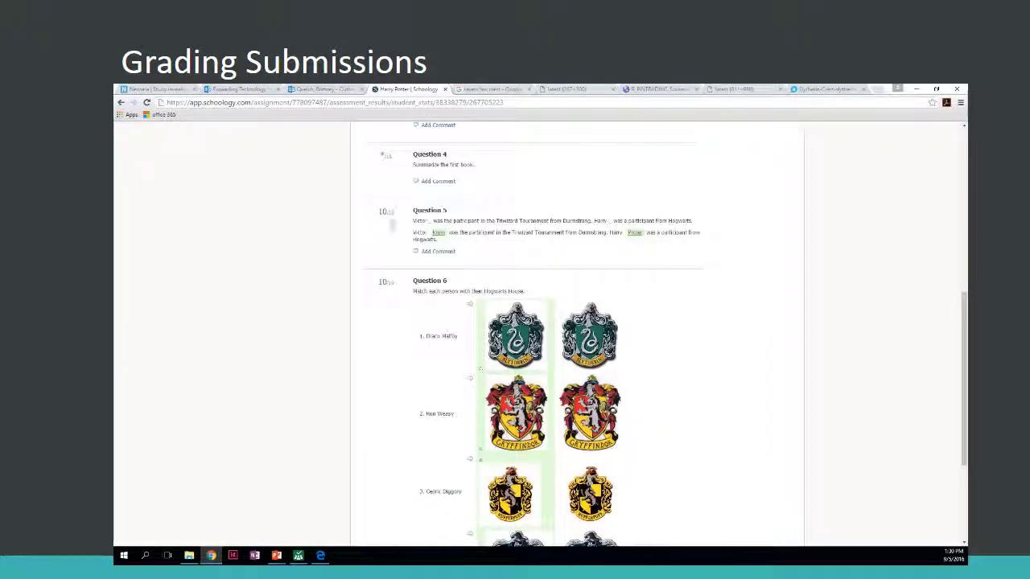
pyautogui.scroll(10, 392, 227)
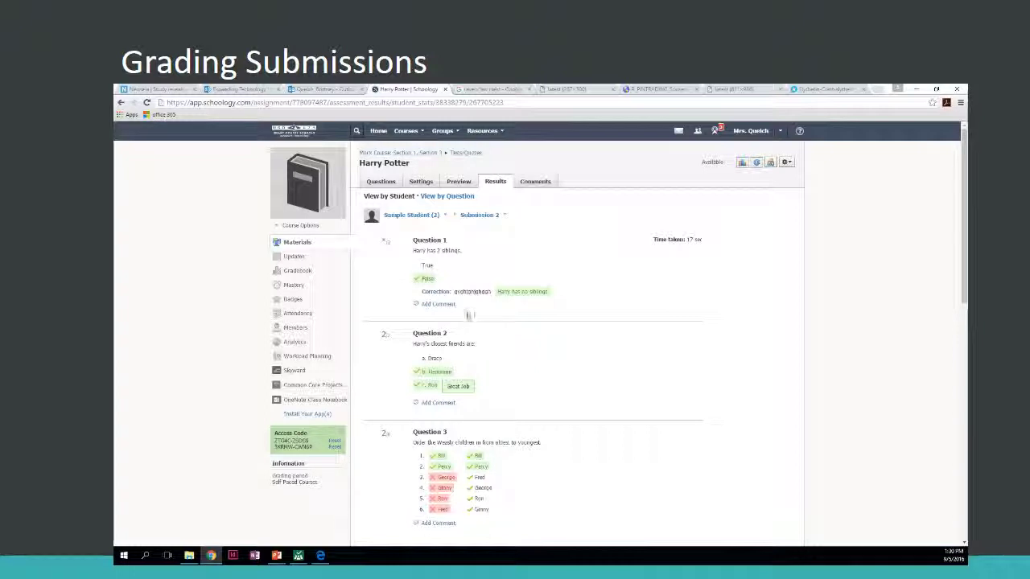
pyautogui.click(384, 244)
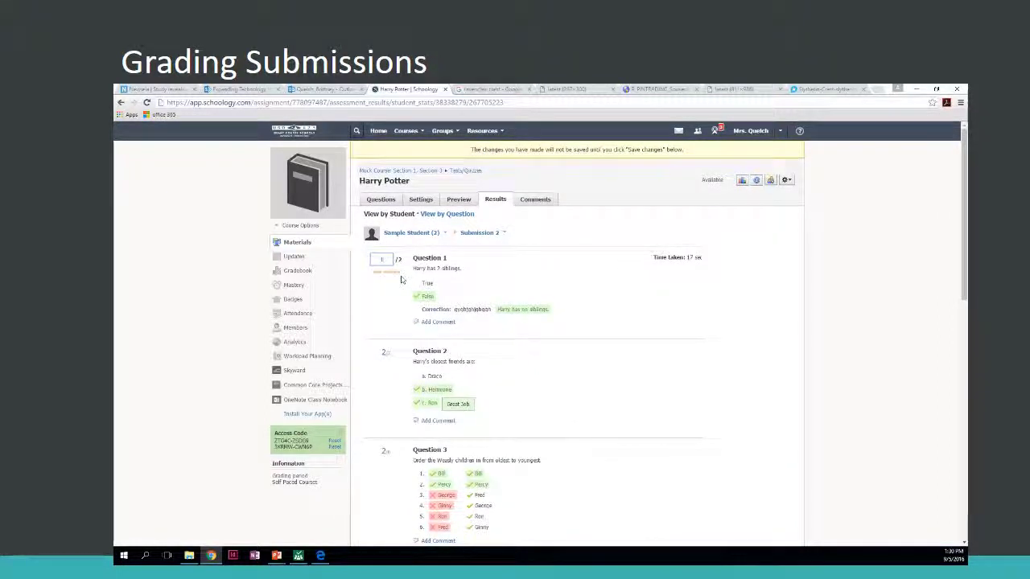
# - Set the score for question 4, the first-book summary, to 0 out of 10 points
pyautogui.scroll(-2, 367, 298)
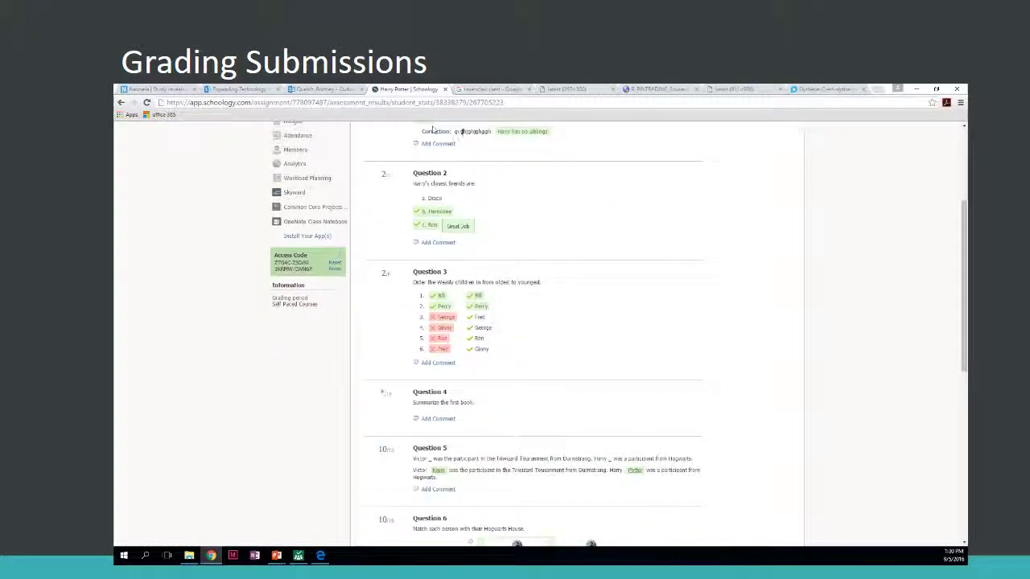
pyautogui.scroll(-1, 531, 322)
pyautogui.scroll(-1, 507, 331)
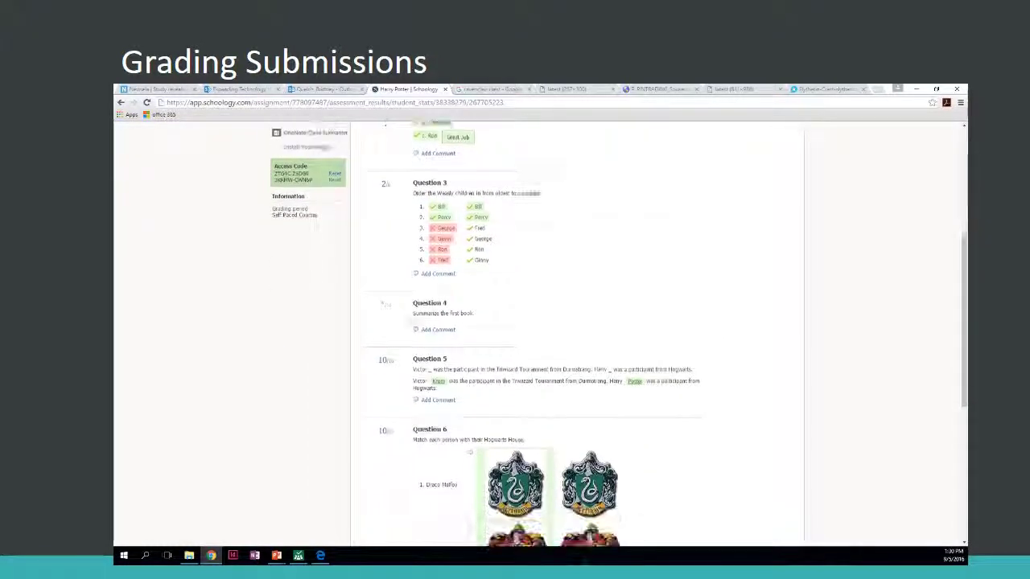
pyautogui.click(384, 306)
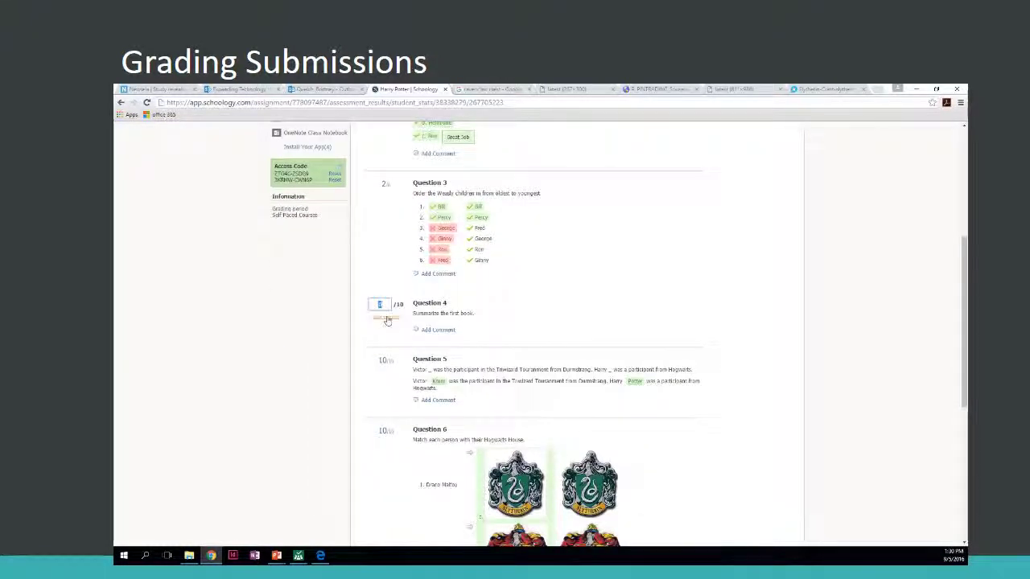
pyautogui.click(387, 335)
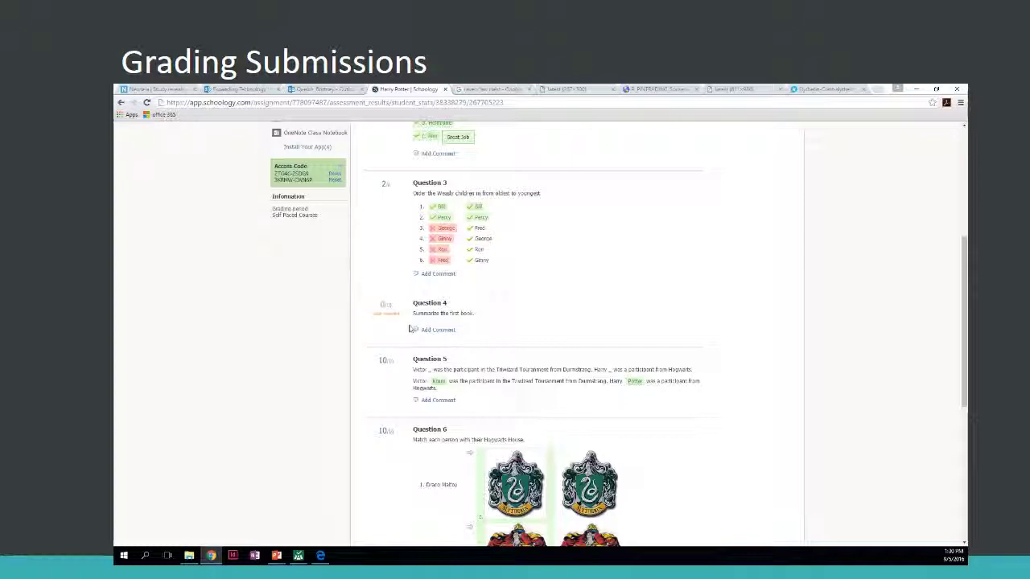
# - Save the grading changes for the submission and open the course gradebook
pyautogui.scroll(-4, 409, 328)
pyautogui.scroll(3, 404, 331)
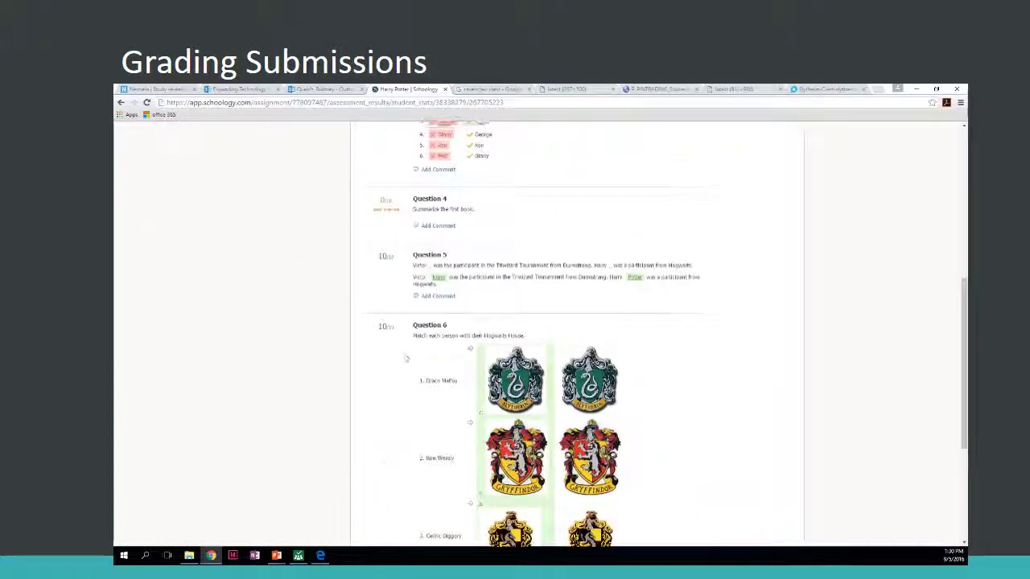
pyautogui.scroll(4, 407, 358)
pyautogui.scroll(-5, 407, 358)
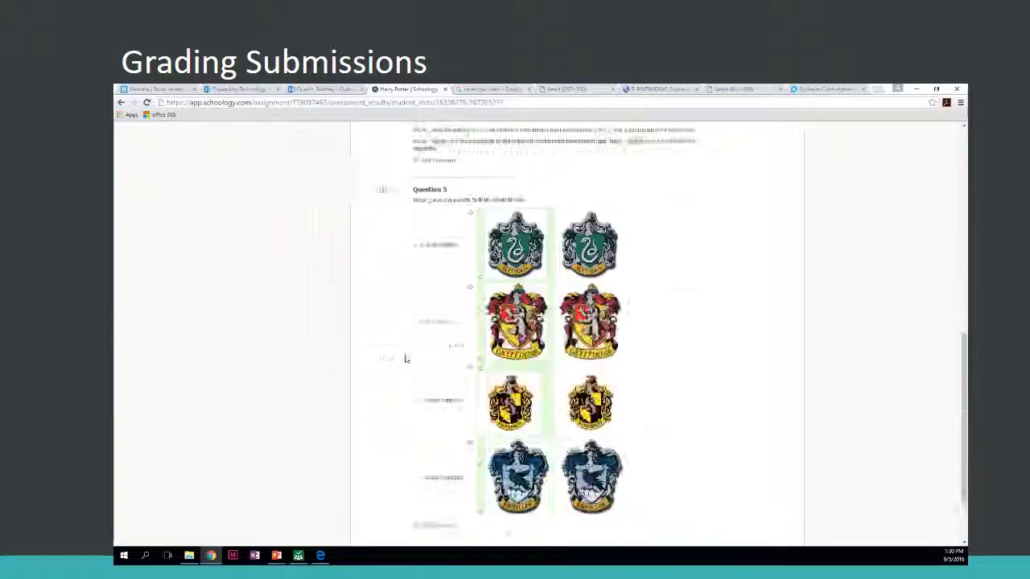
pyautogui.scroll(-1, 407, 358)
pyautogui.click(390, 467)
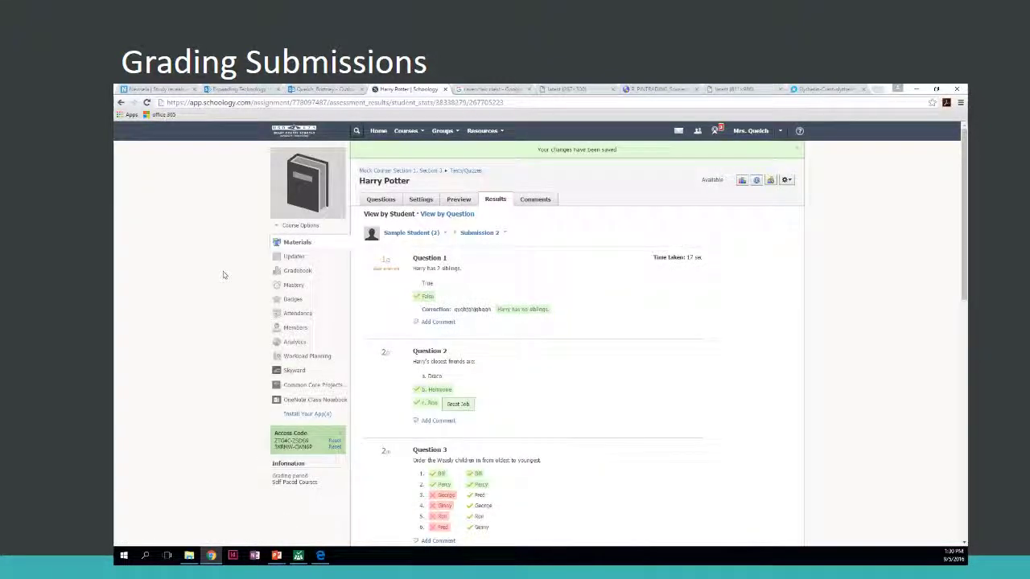
pyautogui.click(296, 272)
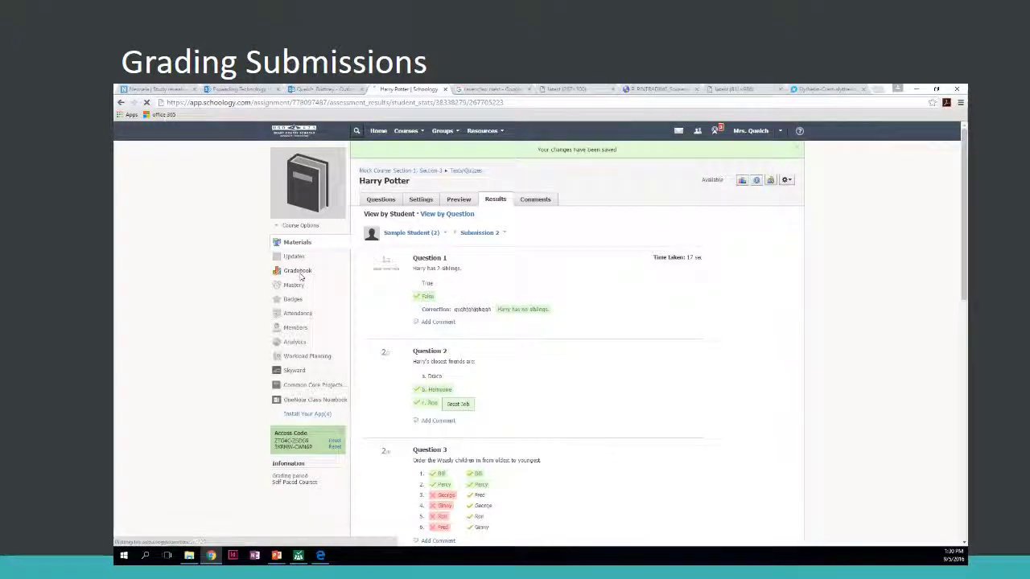